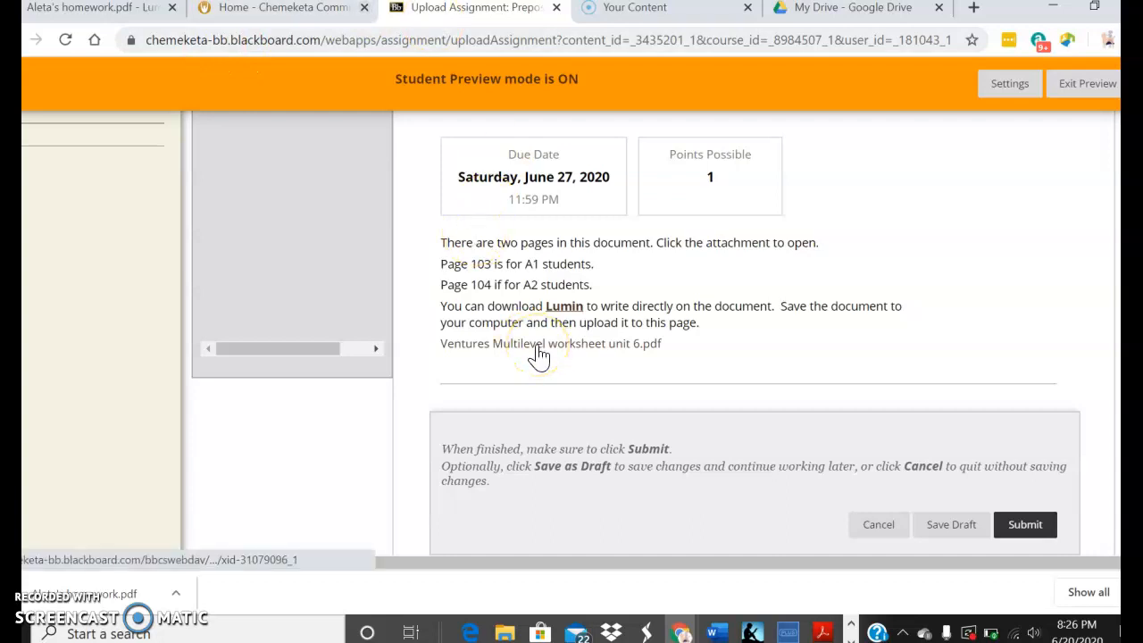
# Open the 'Ventures Multilevel worksheet unit 6.pdf' attachment from the assignment description.
pyautogui.scroll(2, 845, 234)
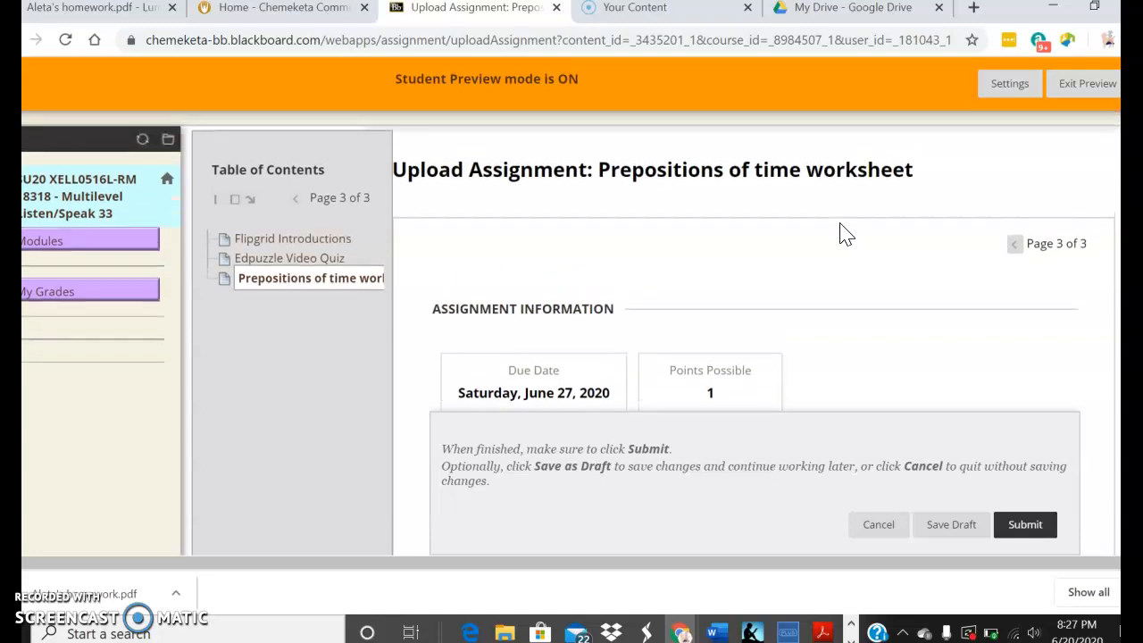
pyautogui.scroll(-2, 845, 234)
pyautogui.scroll(-1, 845, 233)
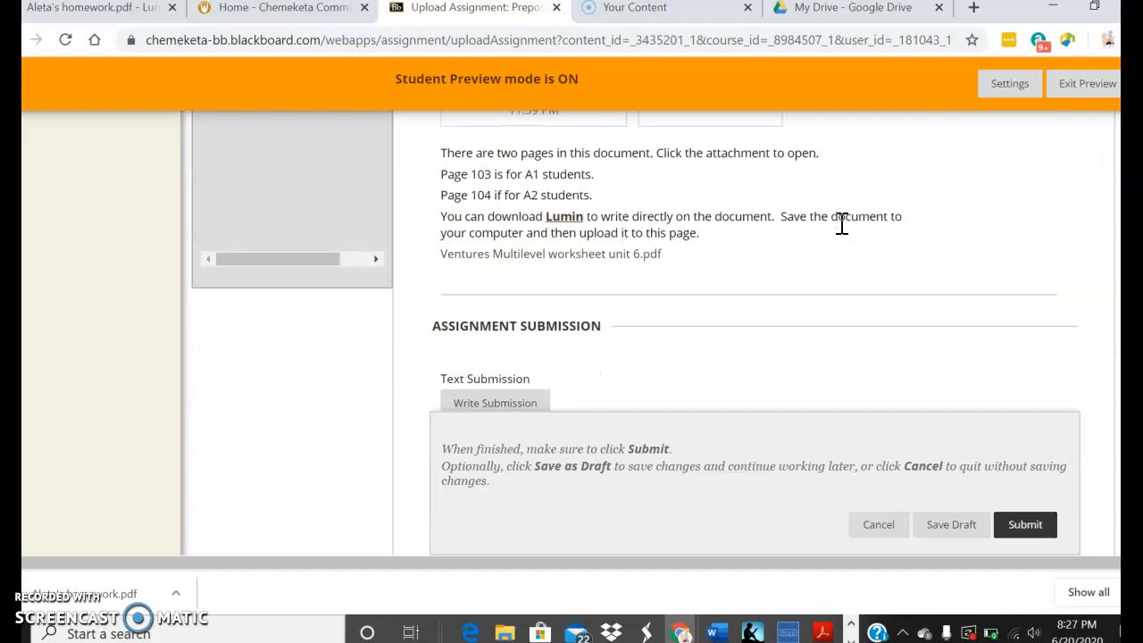
pyautogui.click(511, 257)
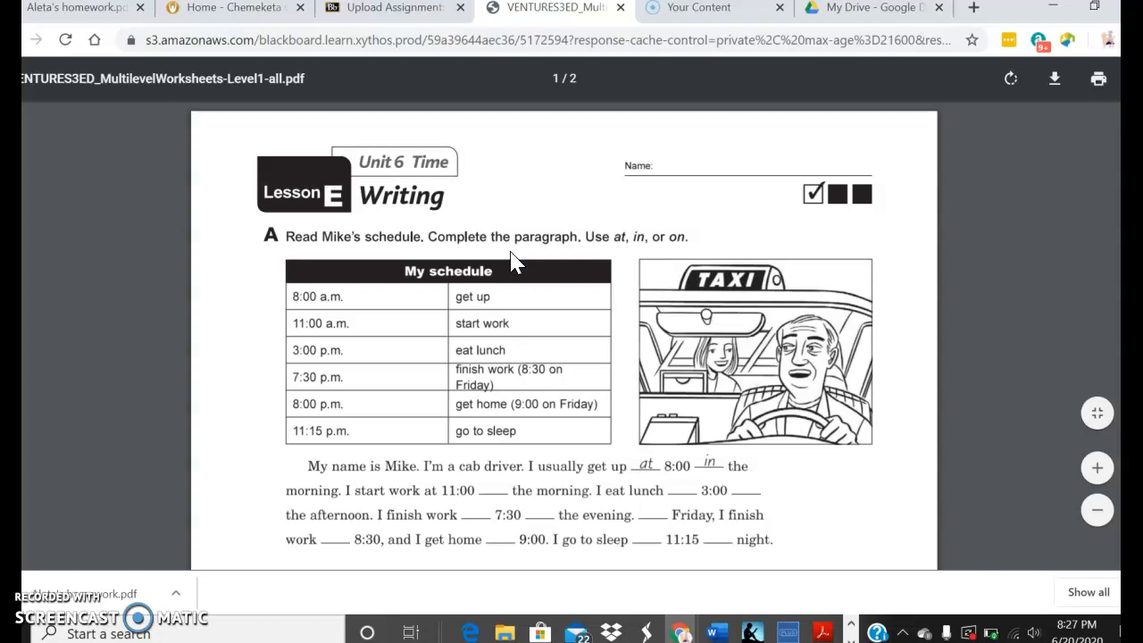
# Download the worksheet PDF to Documents under the homework file name, replacing the existing copy.
pyautogui.click(1056, 82)
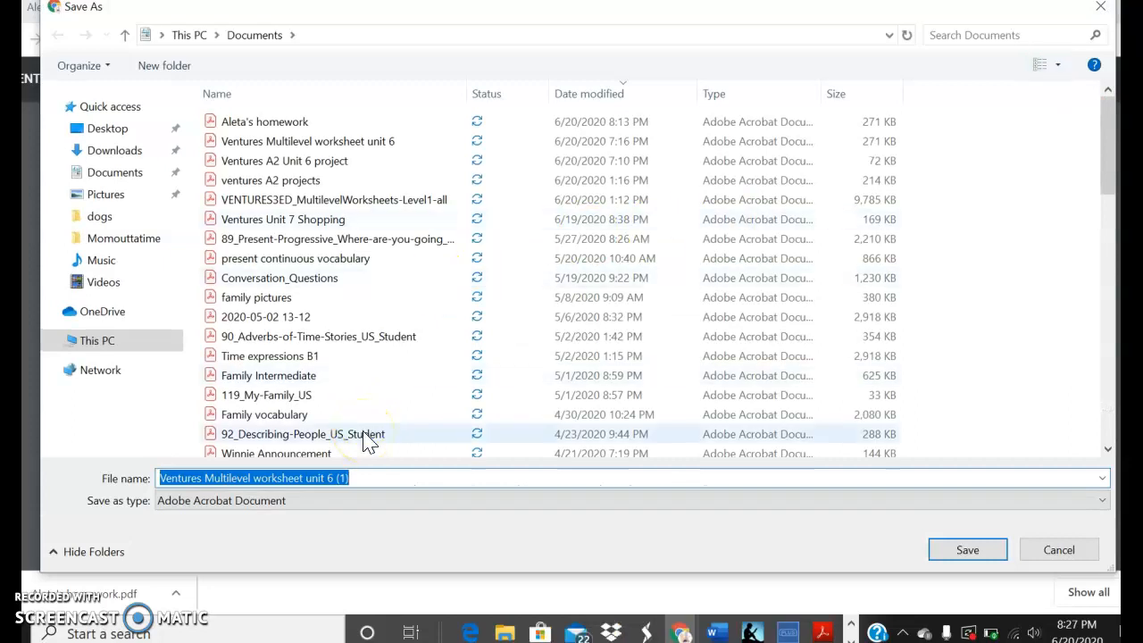
pyautogui.write('A')
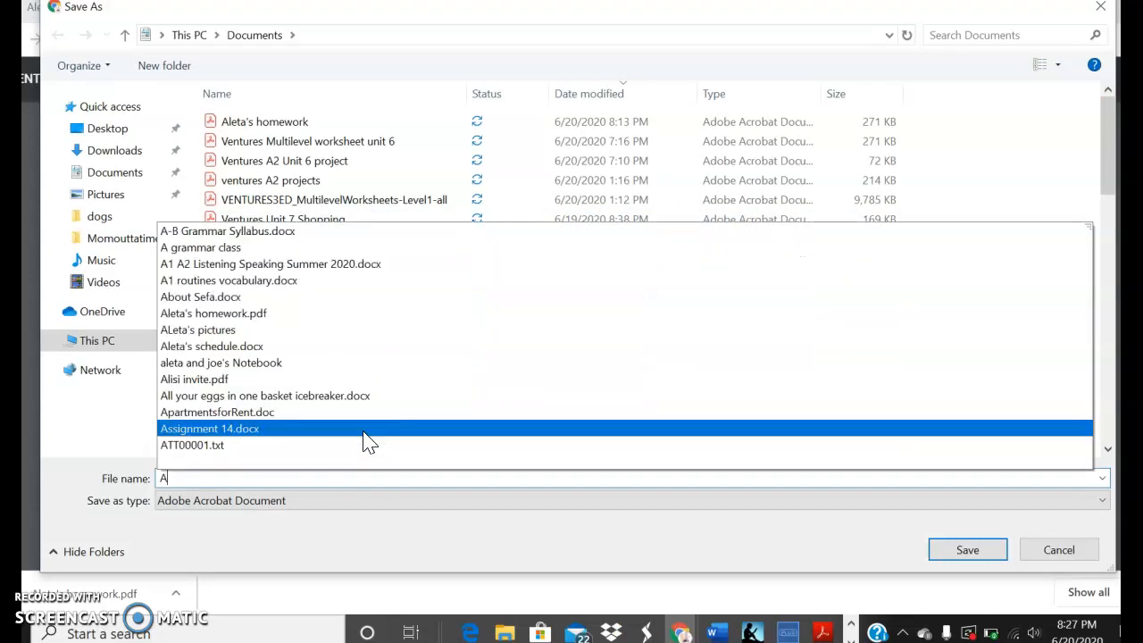
pyautogui.click(273, 120)
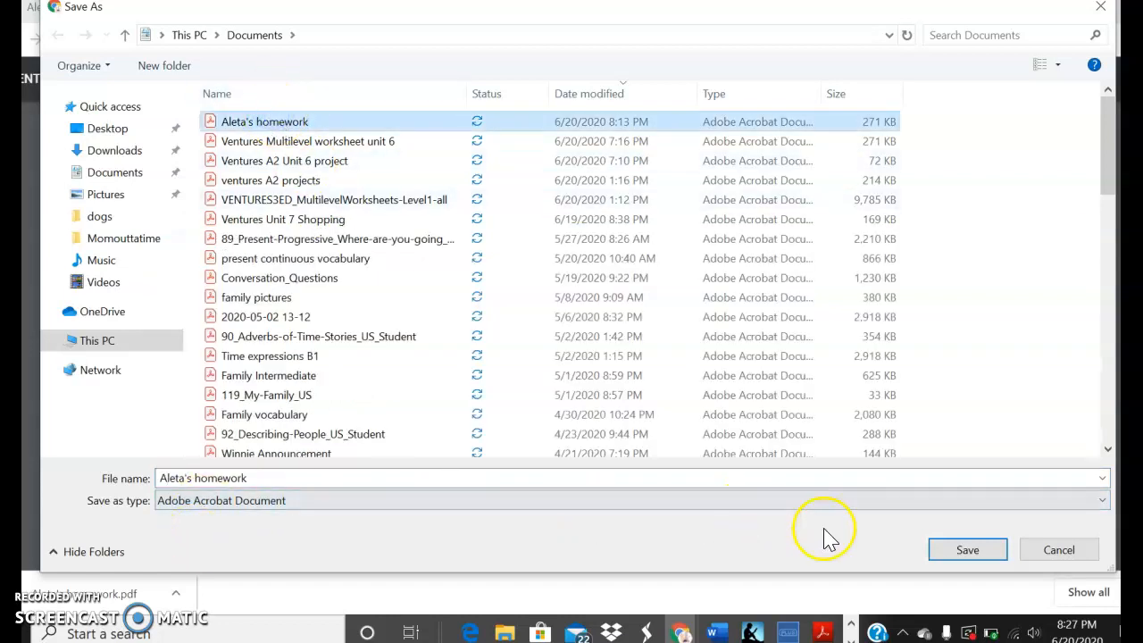
pyautogui.click(126, 175)
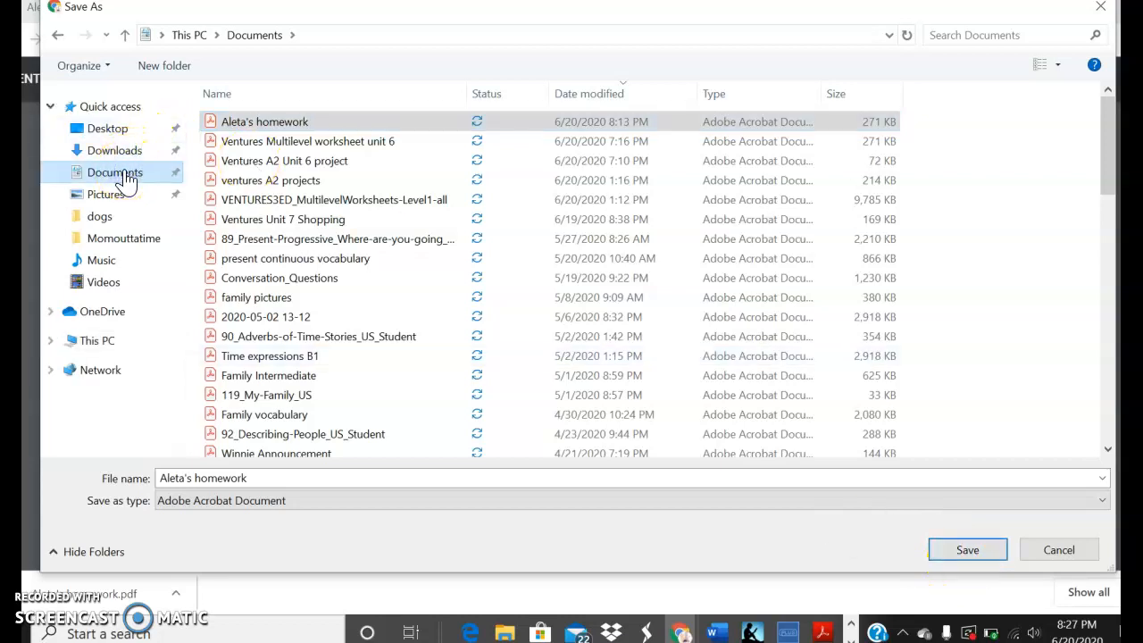
pyautogui.click(962, 553)
pyautogui.click(612, 321)
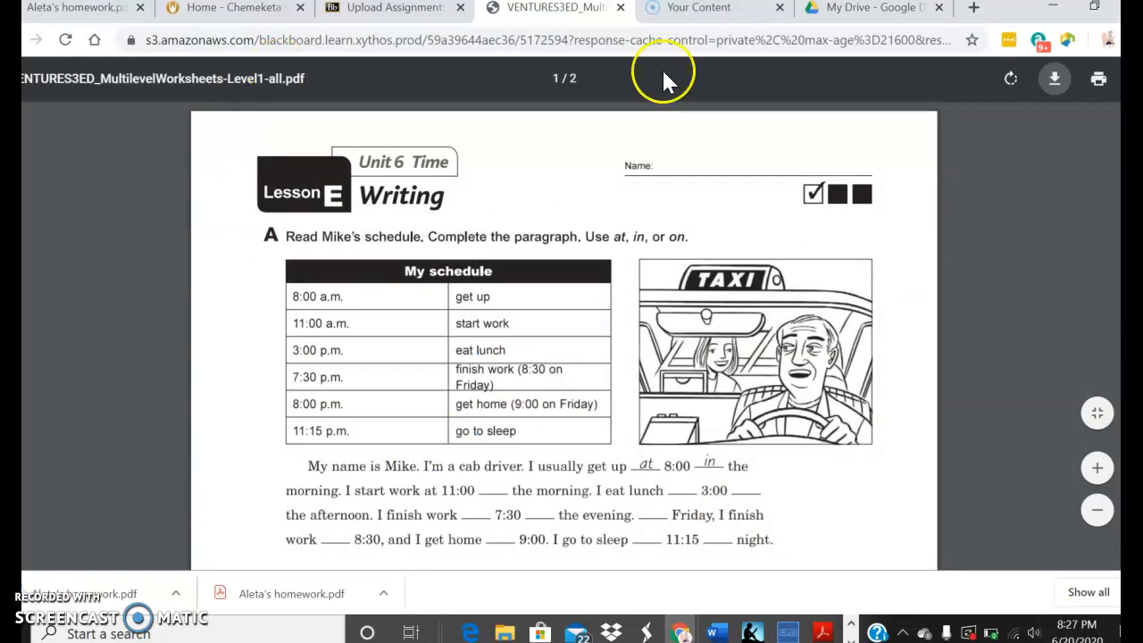
# Upload the homework PDF from Documents into My Drive and dismiss the upload-complete notice.
pyautogui.click(866, 25)
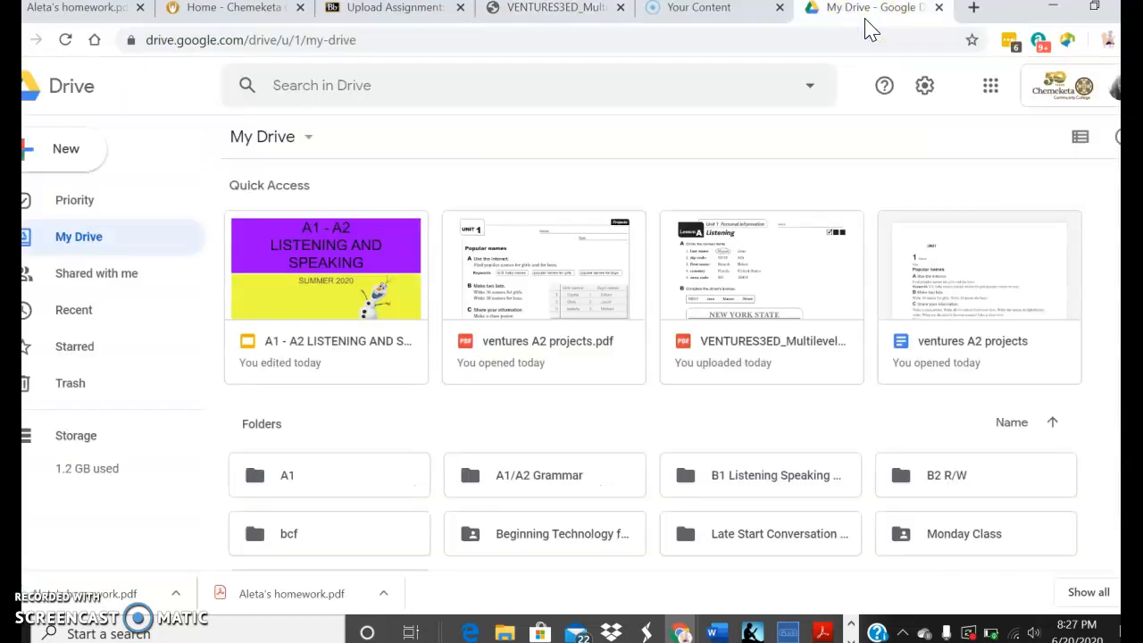
pyautogui.click(69, 152)
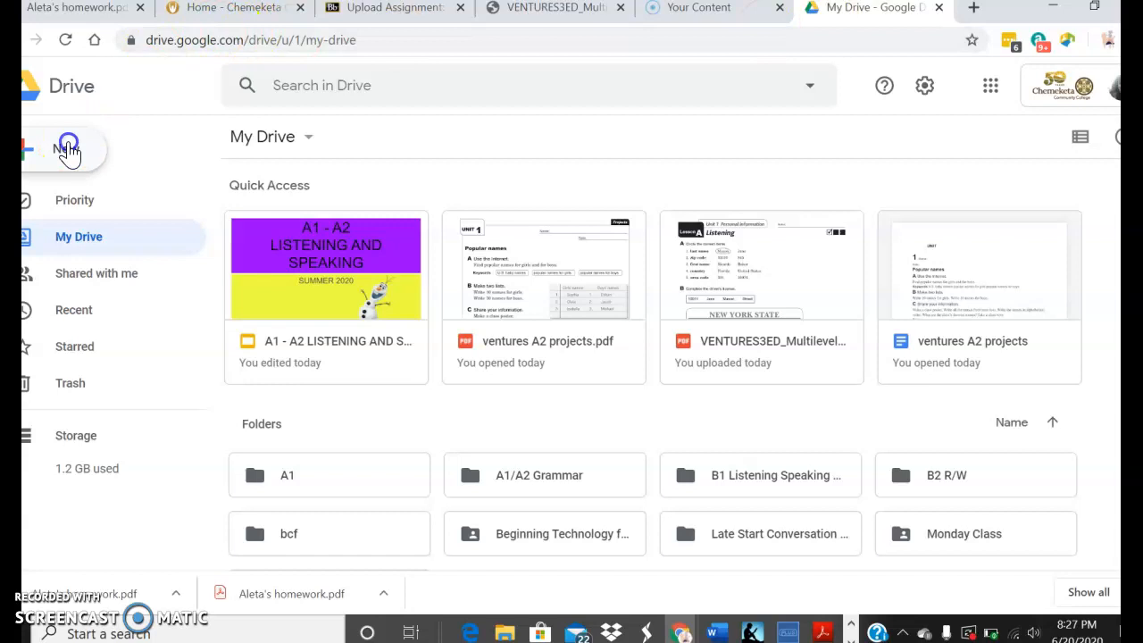
pyautogui.click(105, 205)
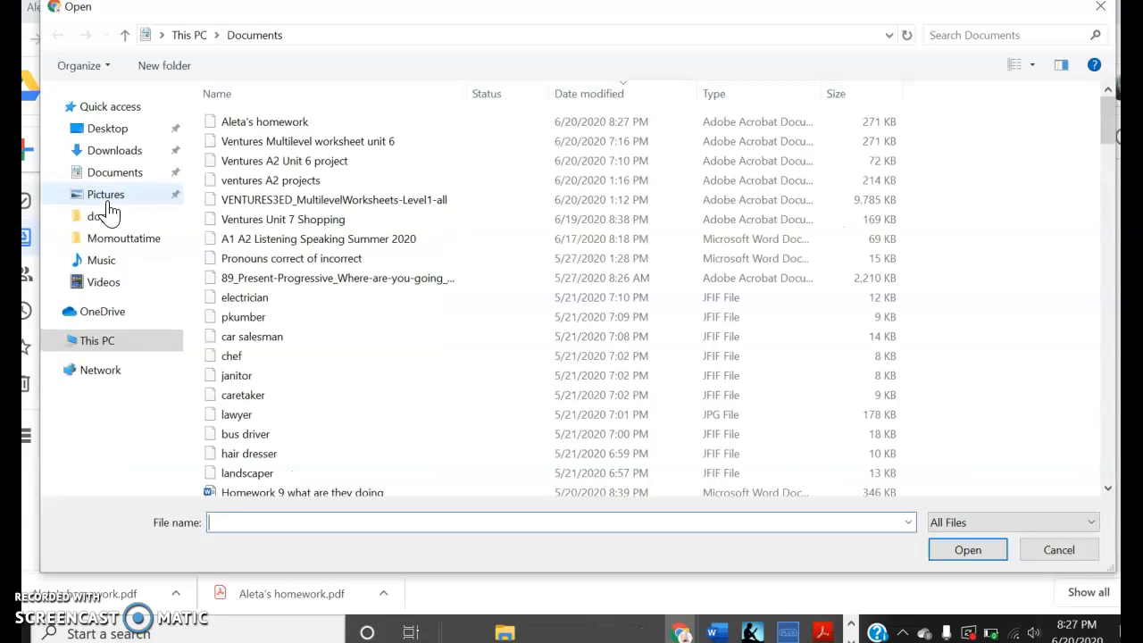
pyautogui.click(272, 122)
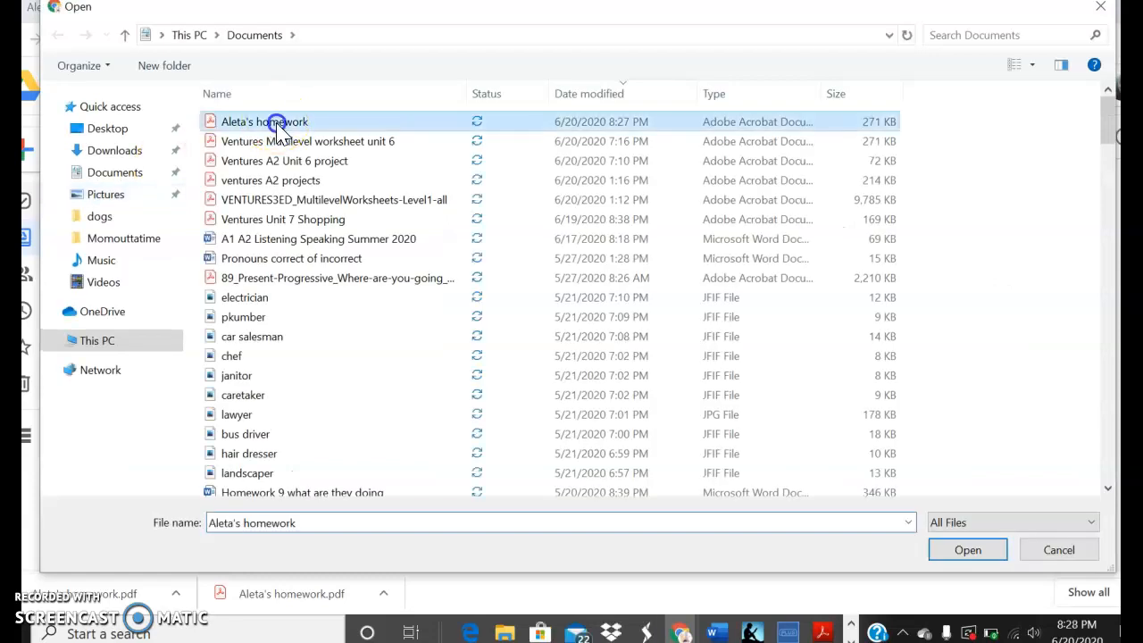
pyautogui.click(982, 556)
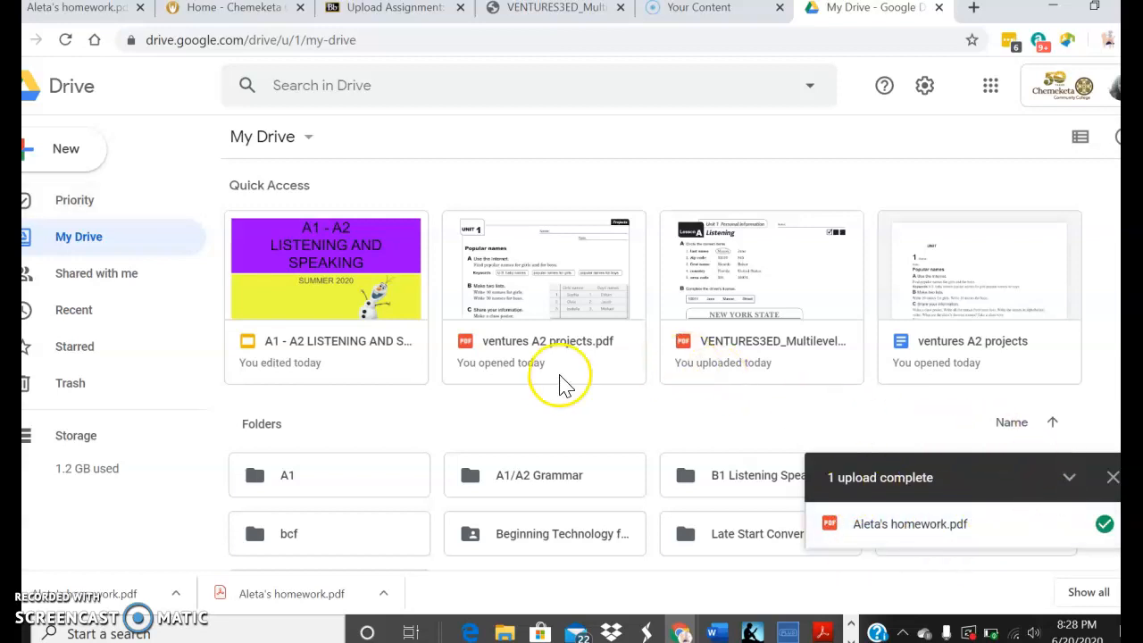
pyautogui.click(533, 410)
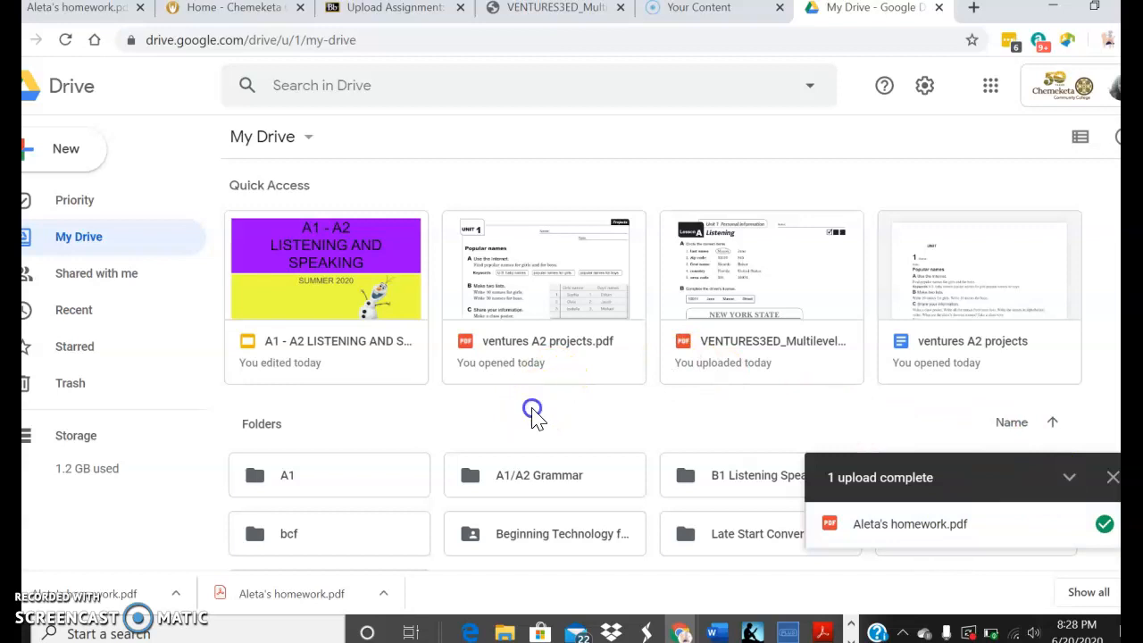
pyautogui.click(1112, 477)
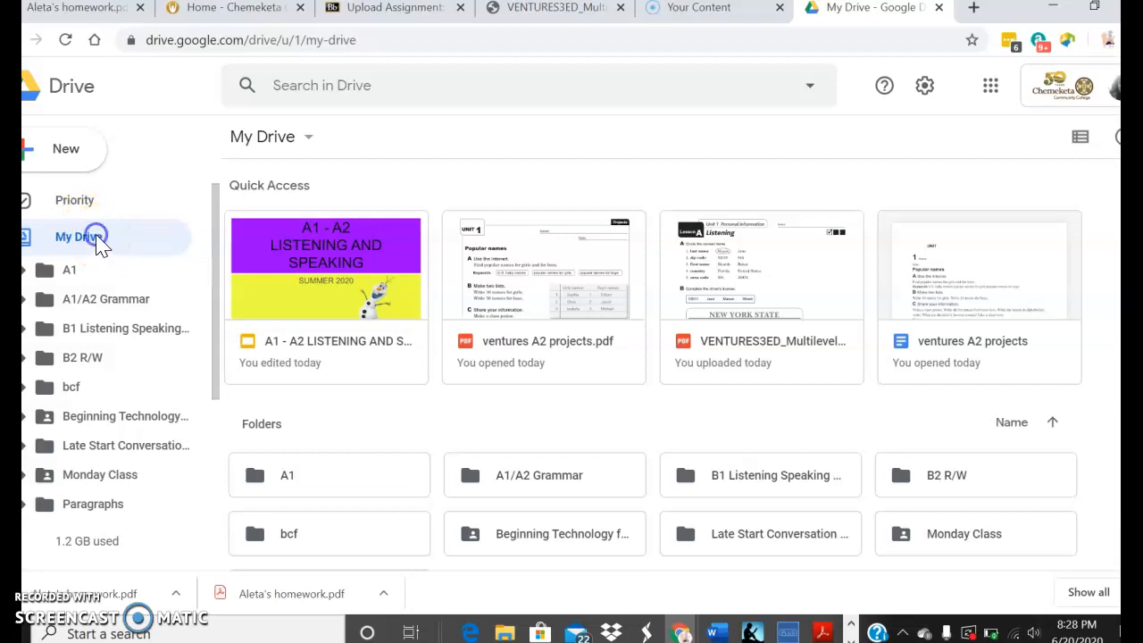
# Collapse the My Drive folder tree and reload so the uploaded PDF appears in Quick Access.
pyautogui.click(98, 243)
pyautogui.click(65, 41)
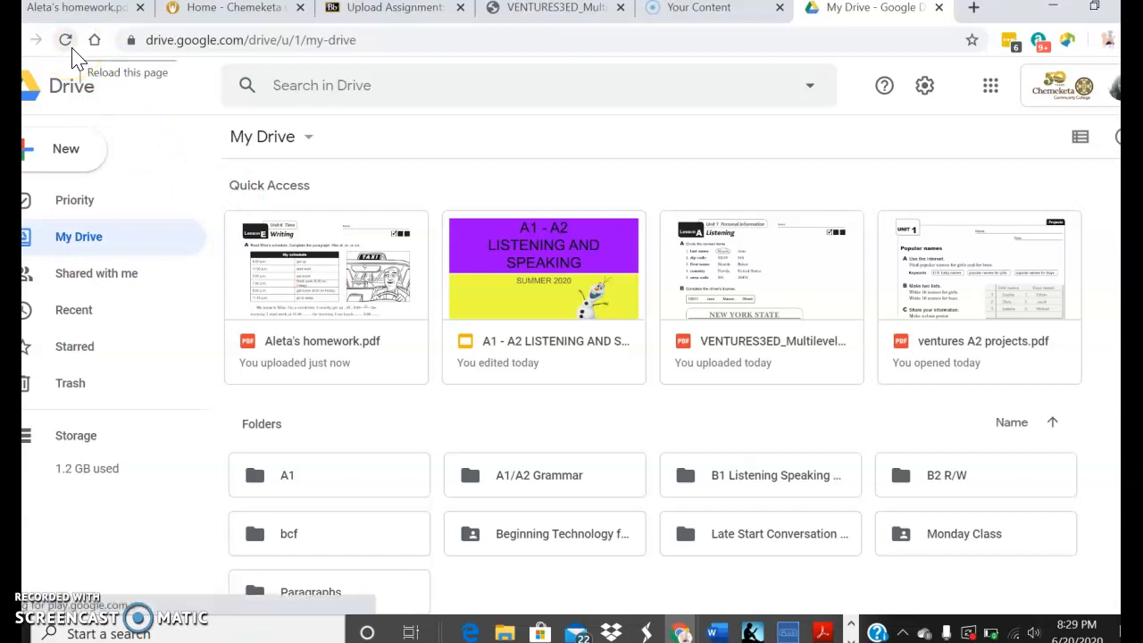
# Open the uploaded homework PDF from Quick Access with Lumin PDF via Open with.
pyautogui.doubleClick(317, 278)
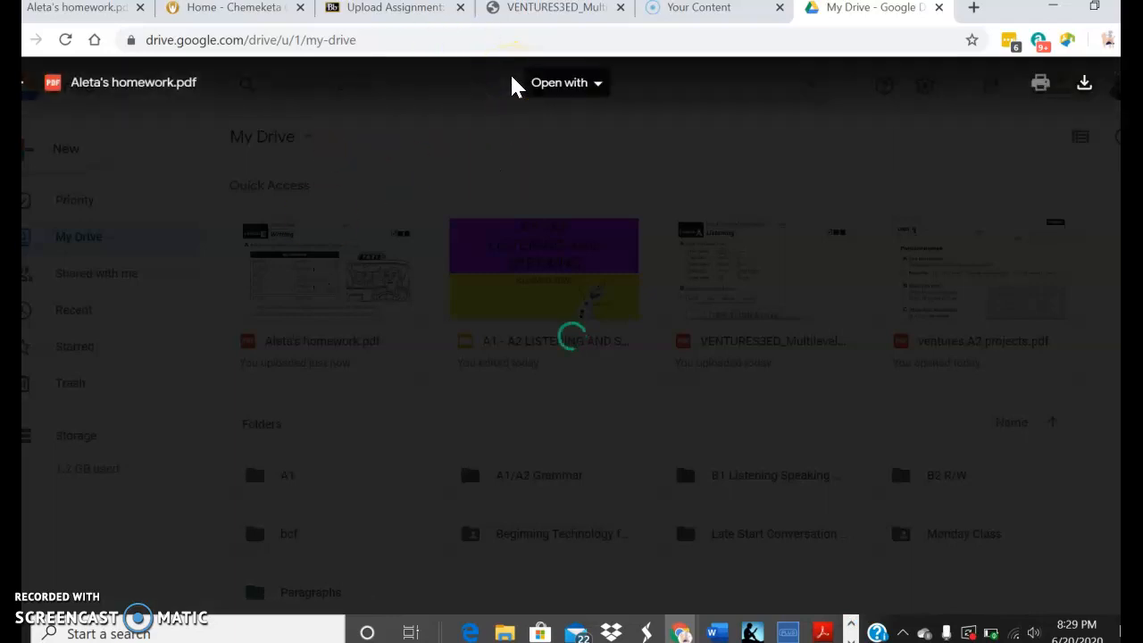
pyautogui.click(559, 83)
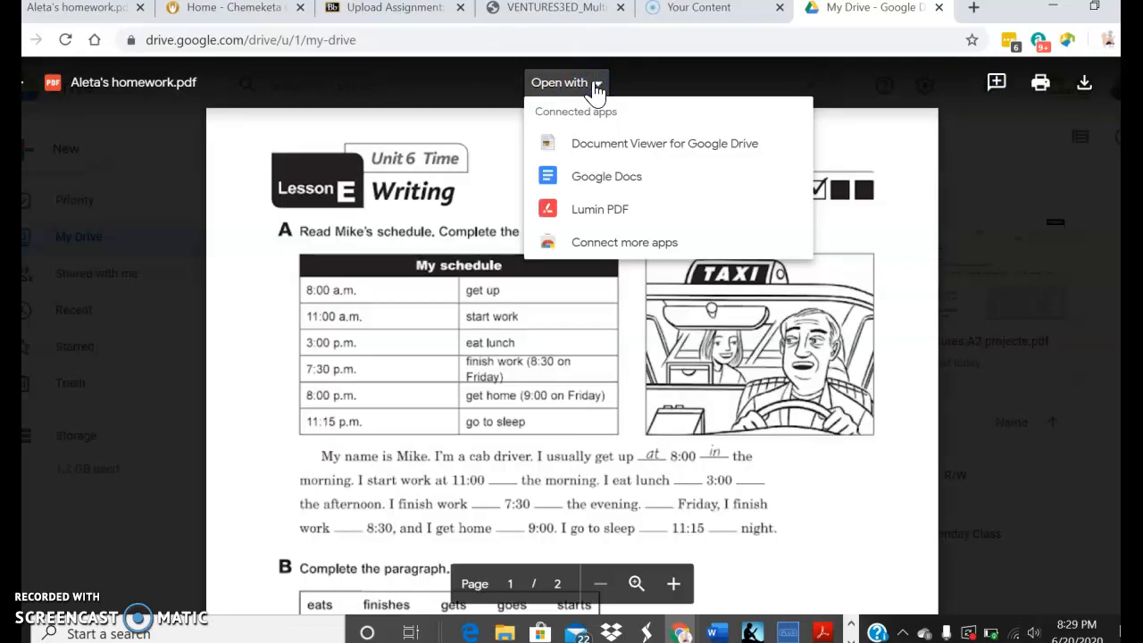
pyautogui.click(587, 187)
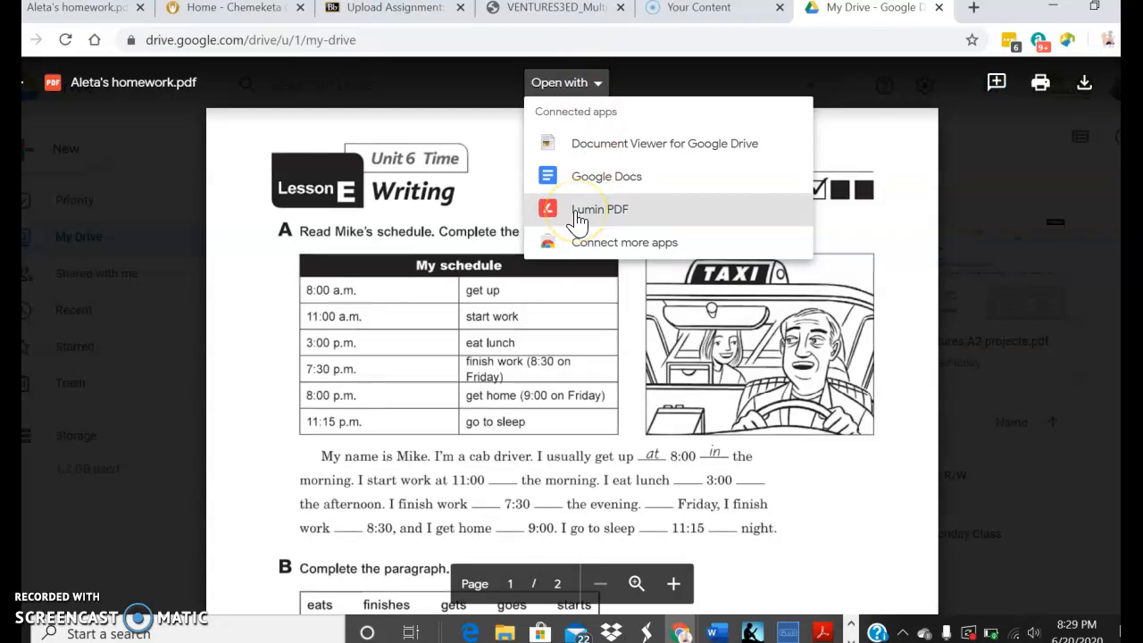
pyautogui.click(621, 214)
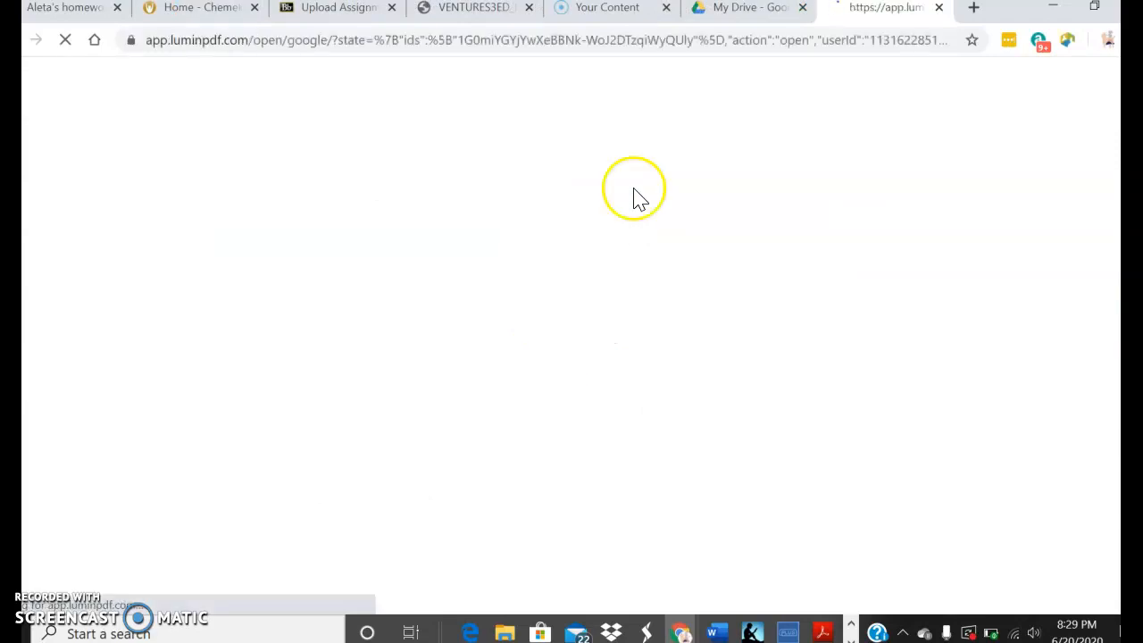
# Add a free-text box with the student's name on the worksheet's Name line.
pyautogui.click(49, 11)
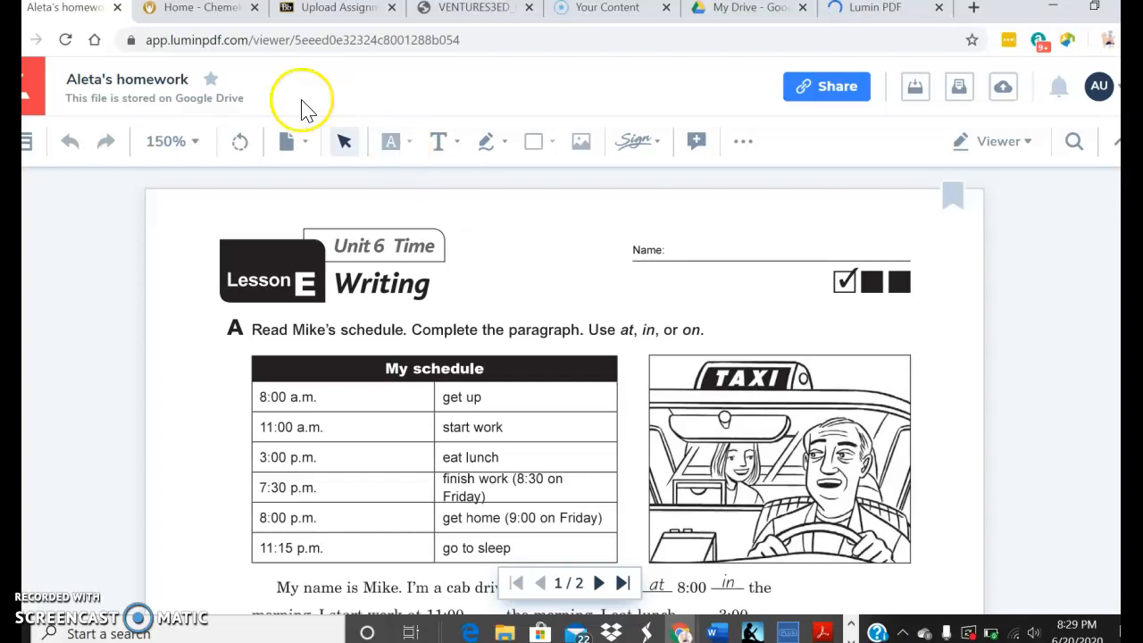
pyautogui.click(439, 150)
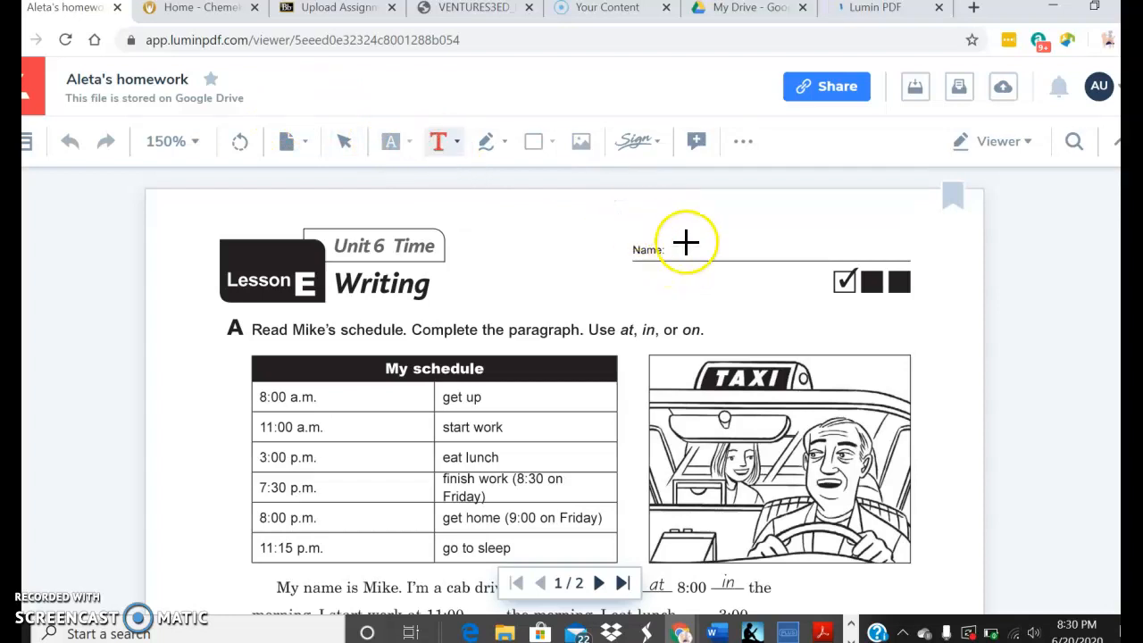
pyautogui.click(685, 246)
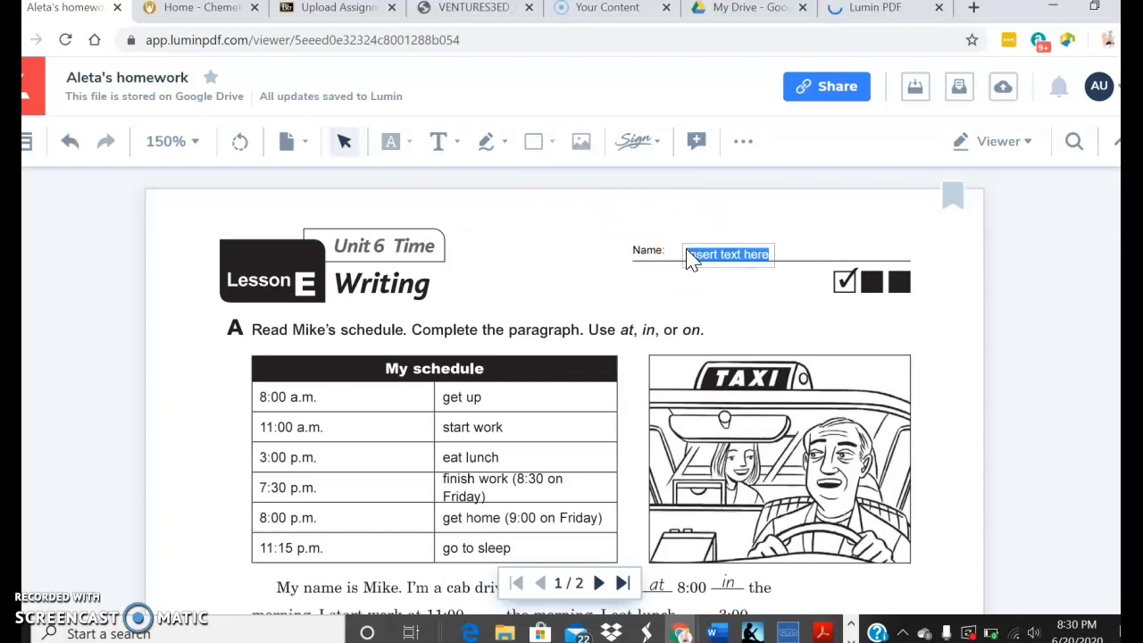
pyautogui.write('Aleta Utaatu')
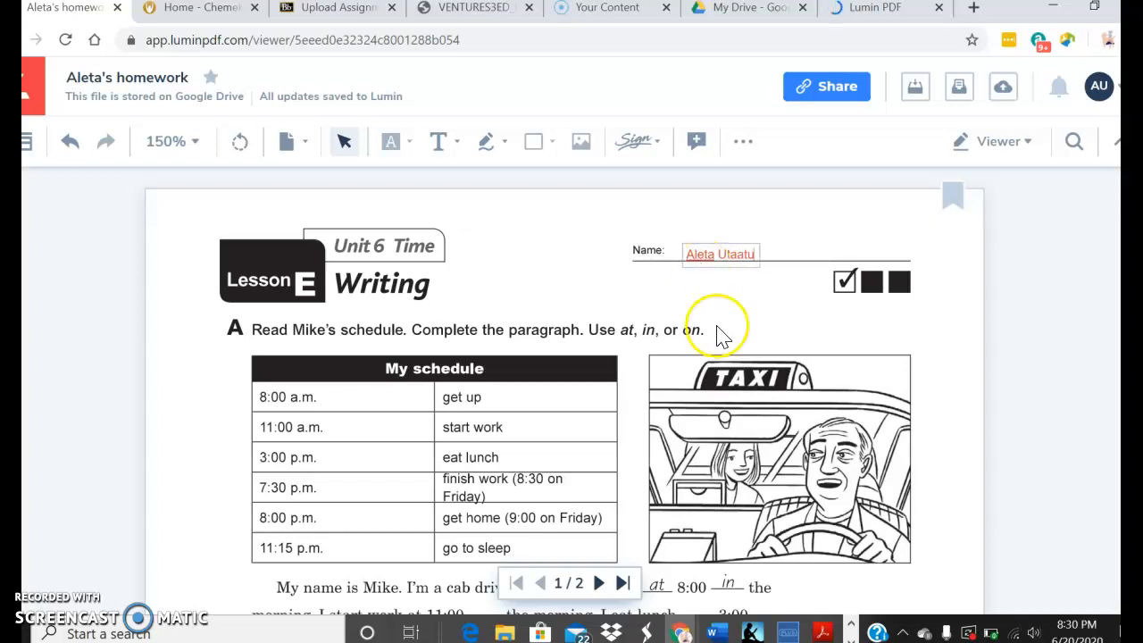
pyautogui.click(595, 278)
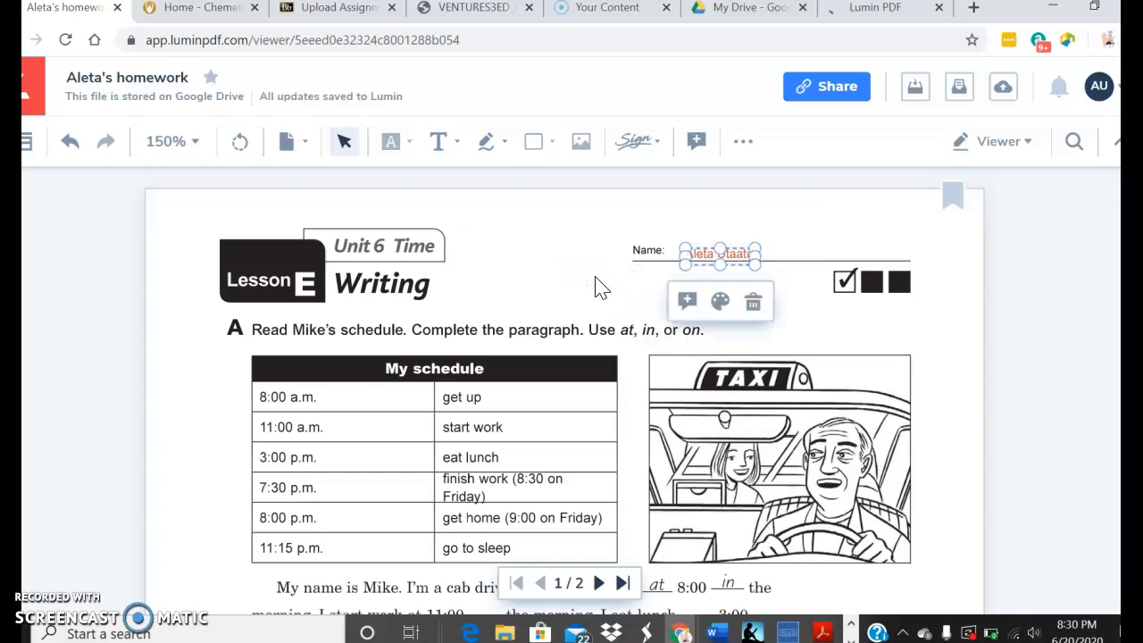
pyautogui.click(595, 286)
pyautogui.scroll(-5, 596, 286)
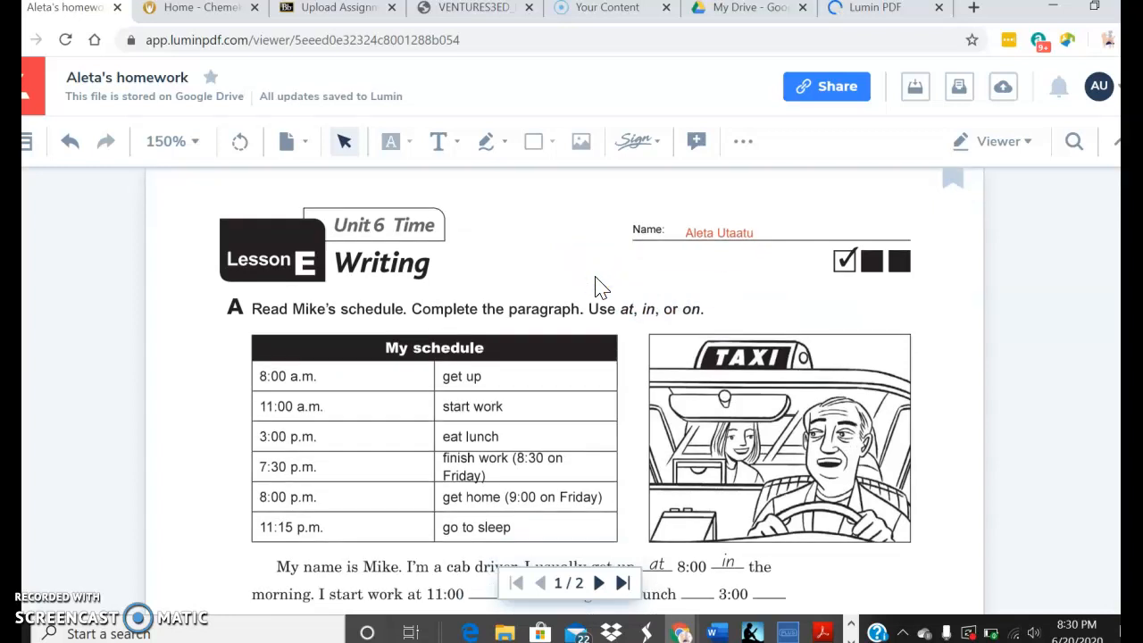
pyautogui.scroll(3, 596, 277)
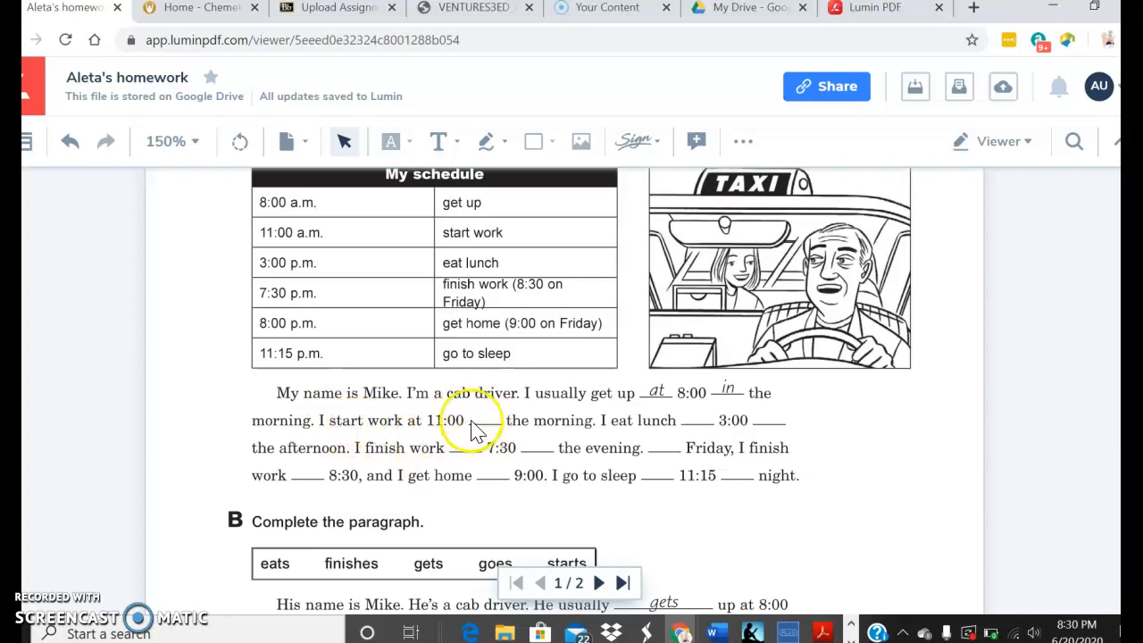
# Place a text box in the blank after 11:00, clearing its placeholder so it reads 'in'.
pyautogui.click(437, 141)
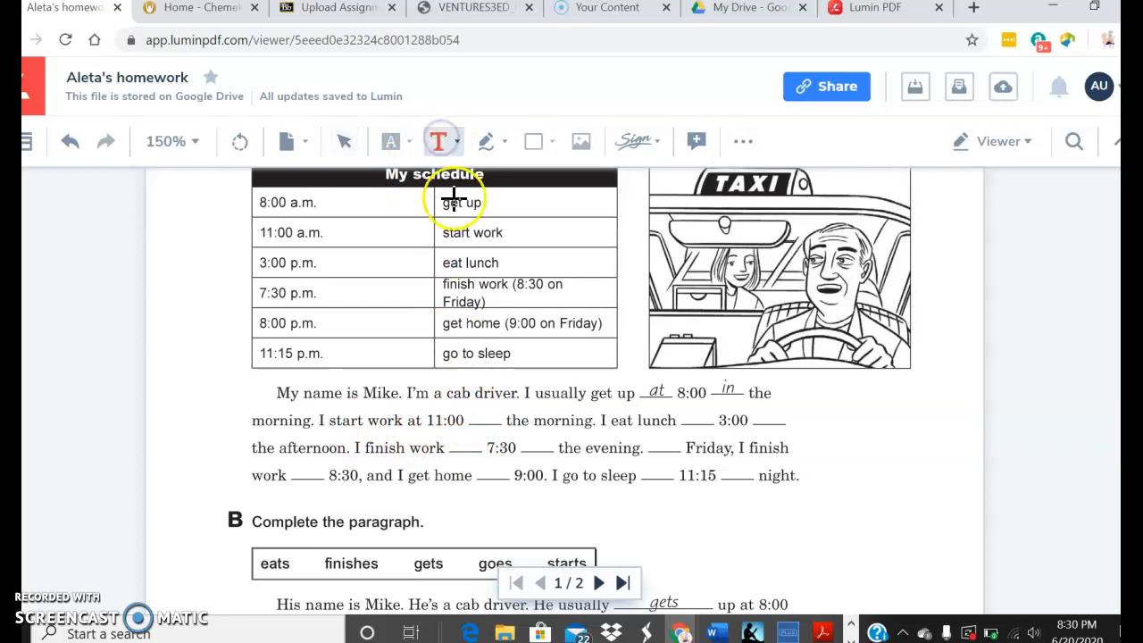
pyautogui.click(483, 417)
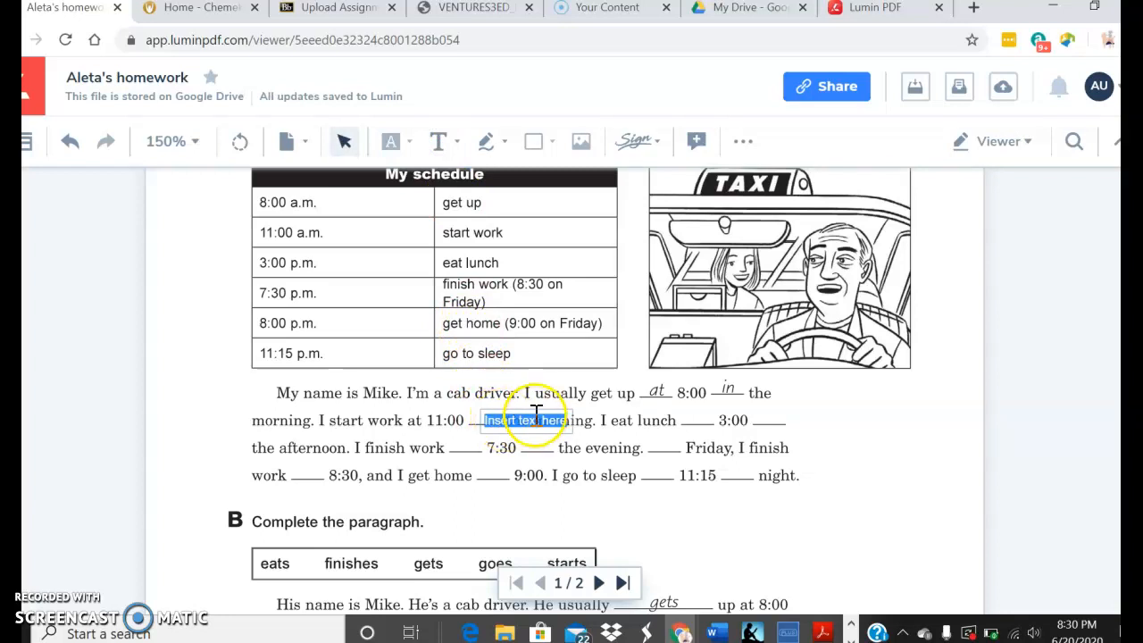
pyautogui.click(504, 419)
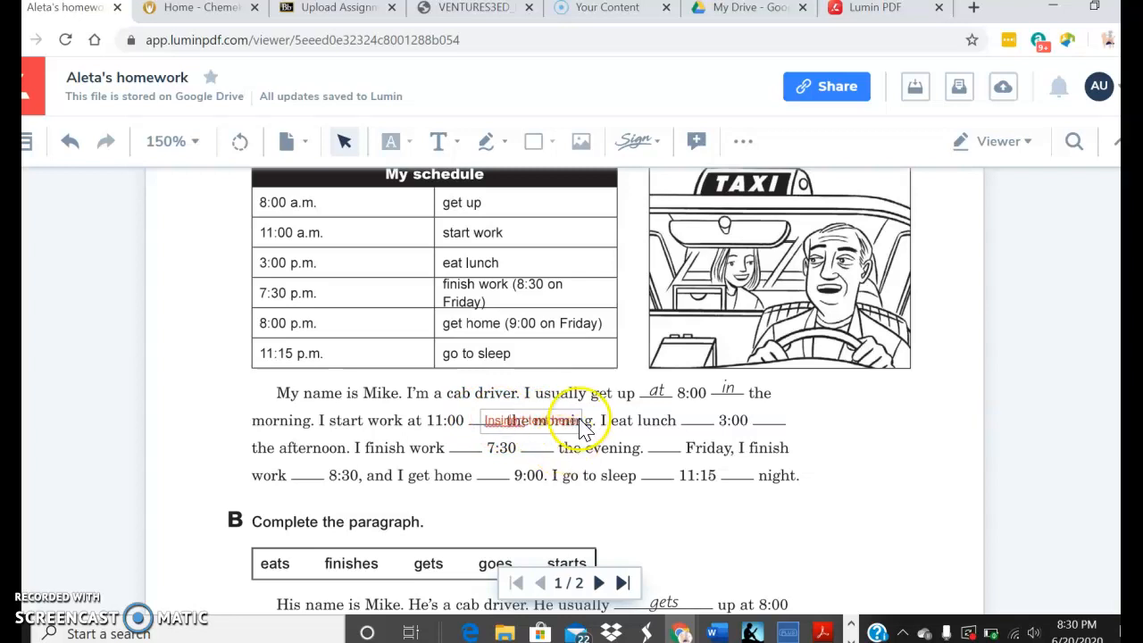
pyautogui.moveTo(580, 420); pyautogui.dragTo(484, 433)
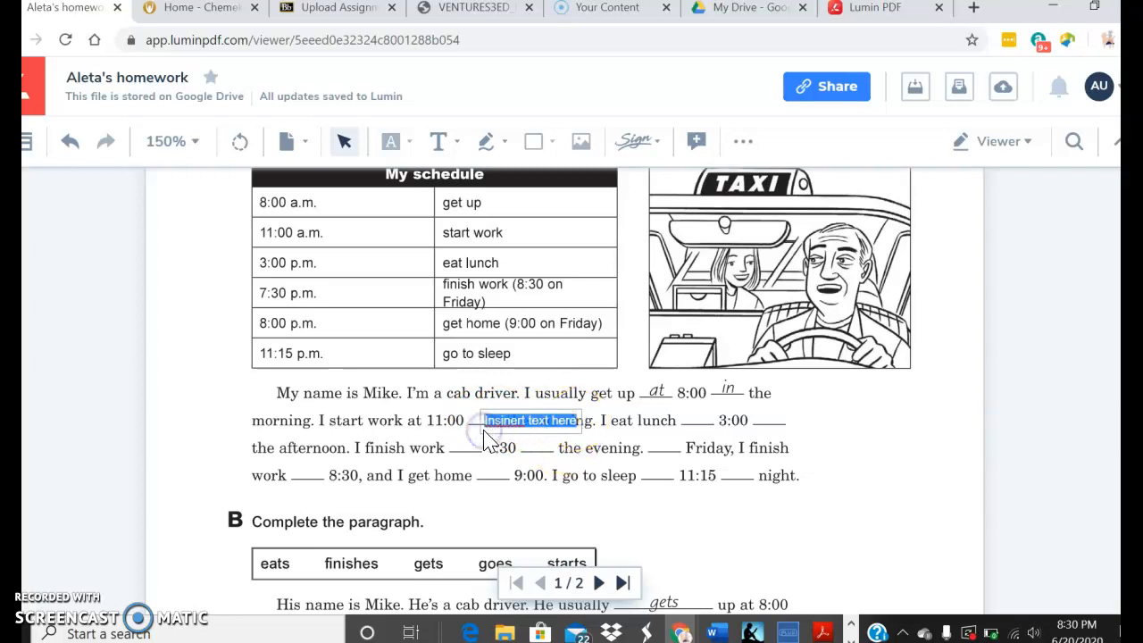
pyautogui.press('BackSpace')
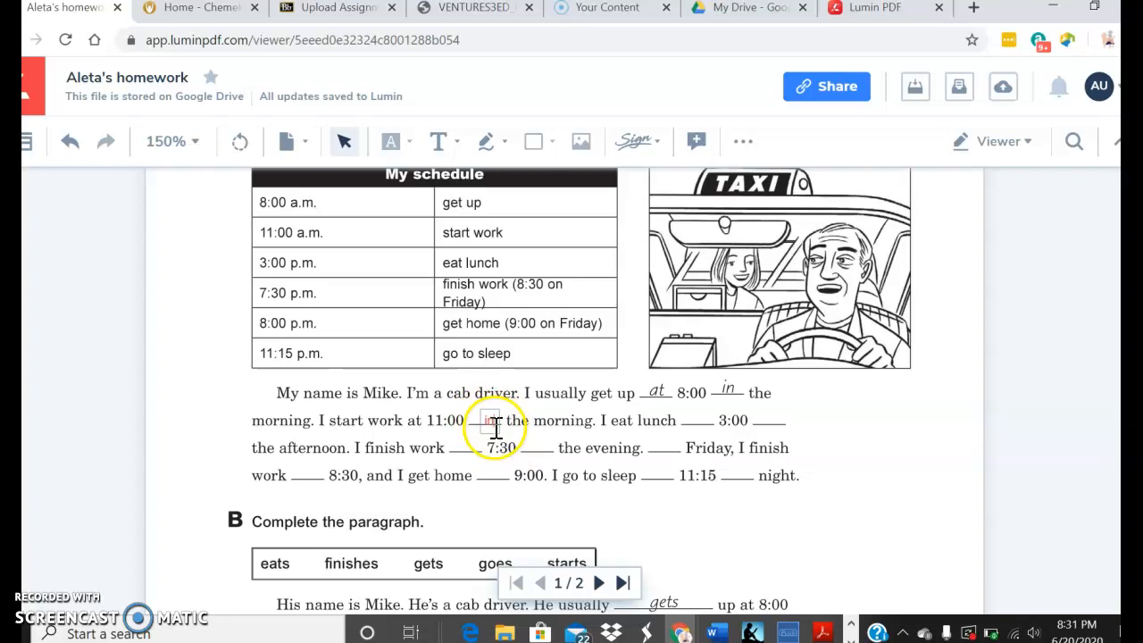
pyautogui.click(504, 428)
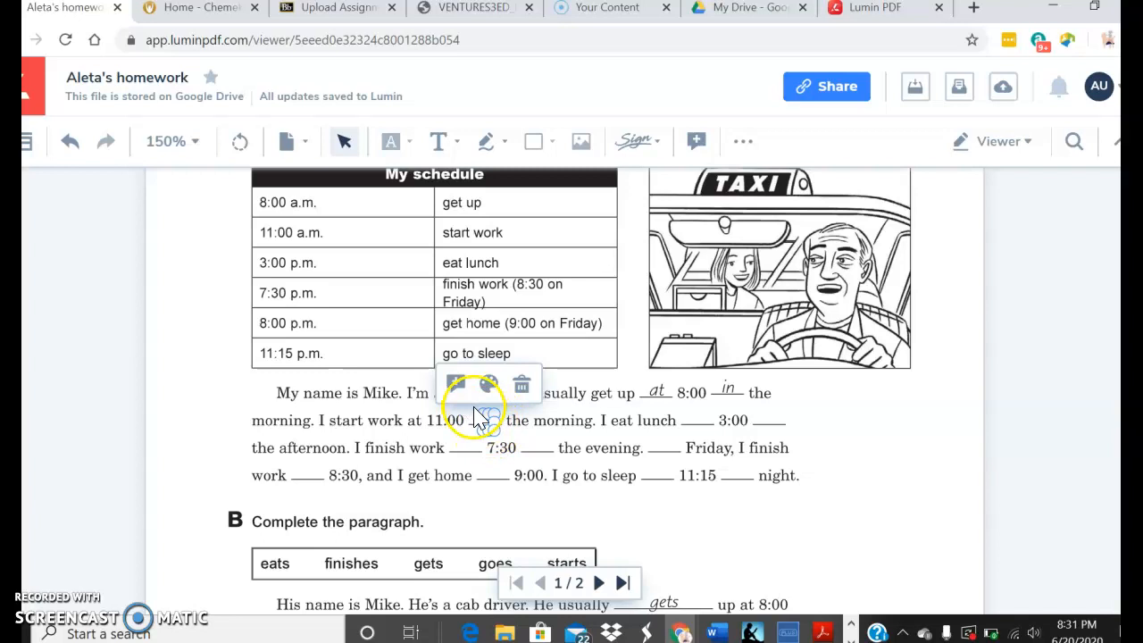
pyautogui.click(514, 436)
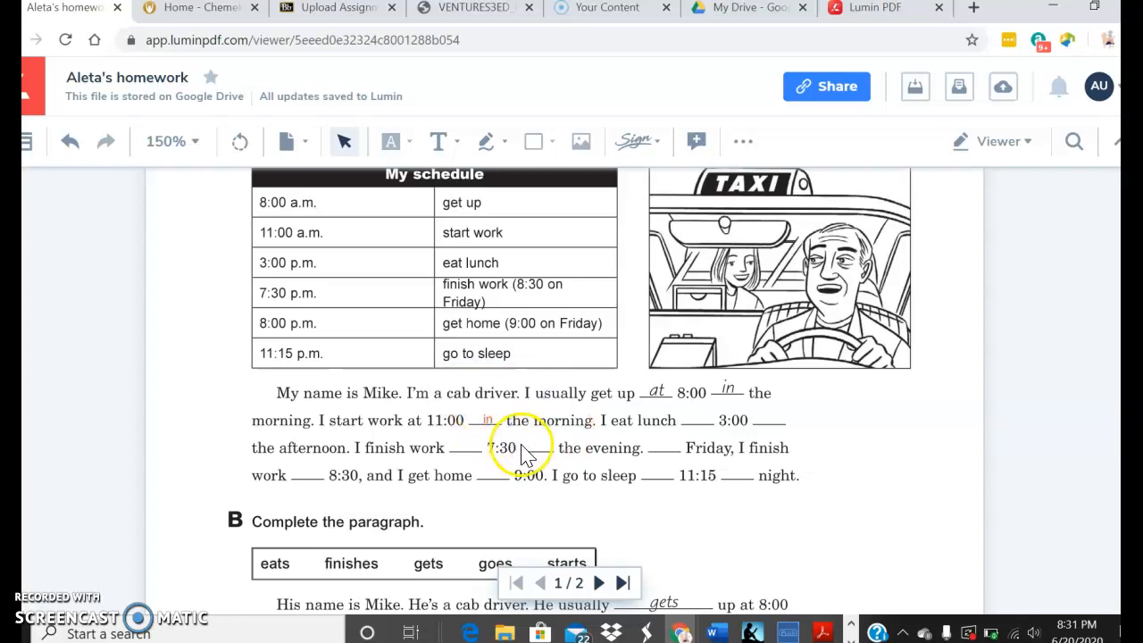
pyautogui.click(400, 147)
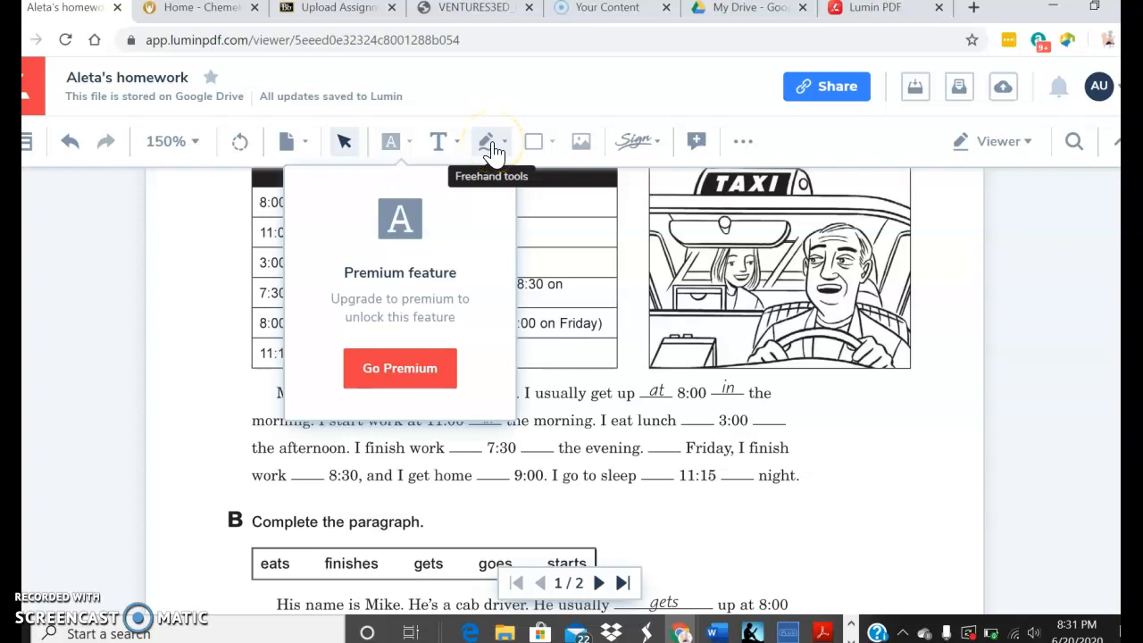
# Handwrite 'at' in red with the freehand pen in the blank after 'I finish work'.
pyautogui.click(442, 144)
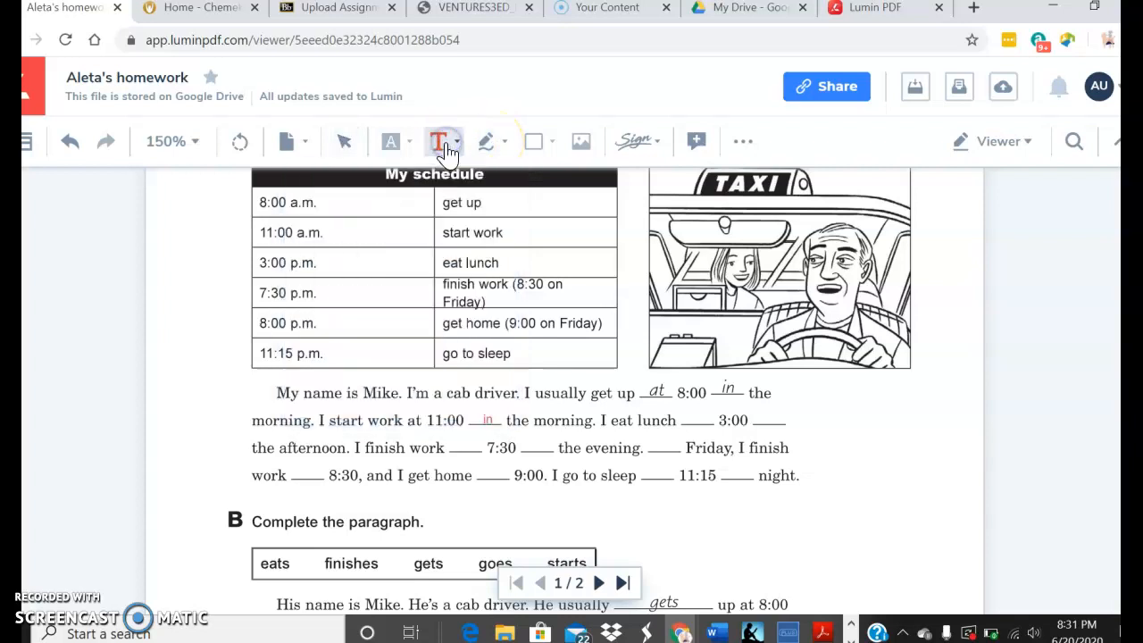
pyautogui.click(488, 143)
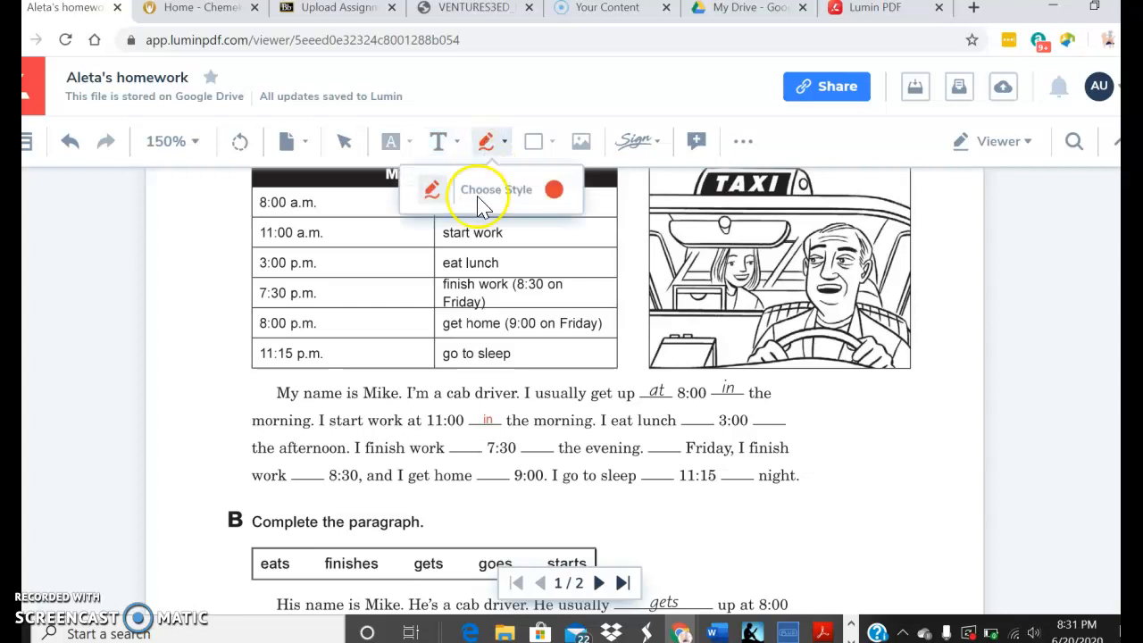
pyautogui.click(431, 189)
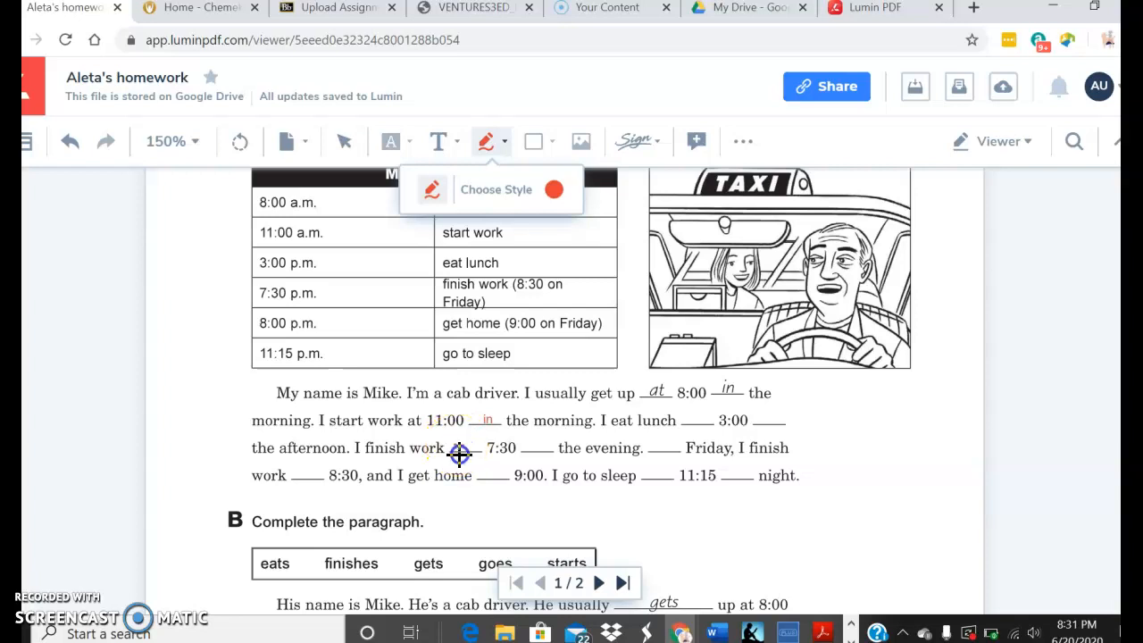
pyautogui.moveTo(458, 446); pyautogui.dragTo(480, 459)
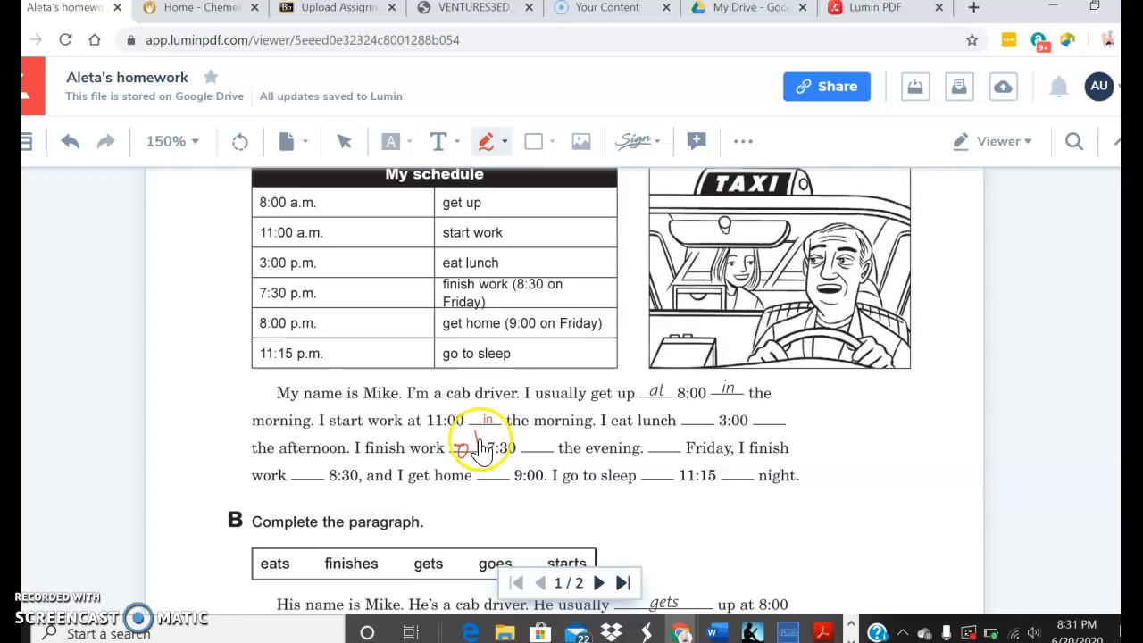
pyautogui.moveTo(484, 436)
pyautogui.mouseDown()
pyautogui.moveTo(470, 438)
pyautogui.moveTo(471, 458)
pyautogui.mouseUp()
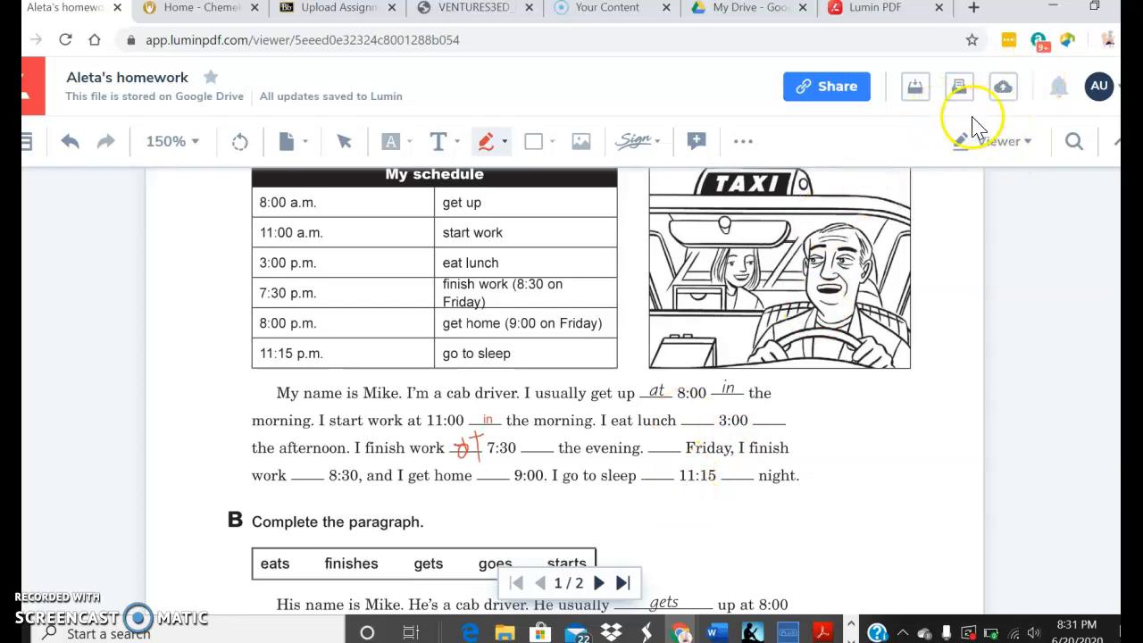
# Download the annotated worksheet from Lumin and open the downloaded copy in a new tab.
pyautogui.click(917, 89)
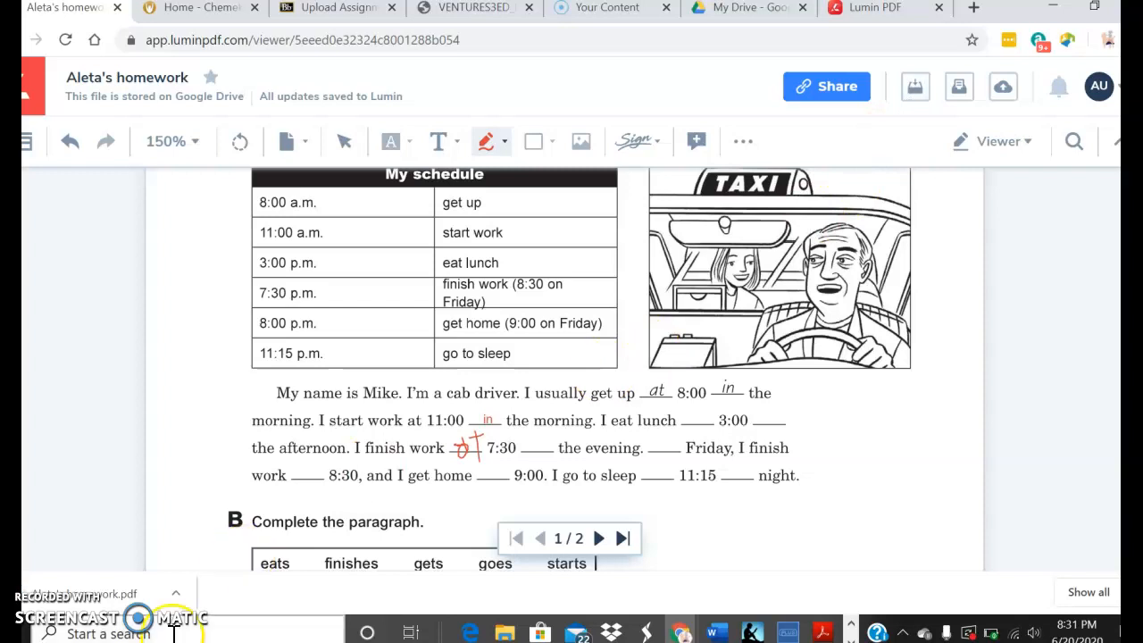
pyautogui.click(96, 601)
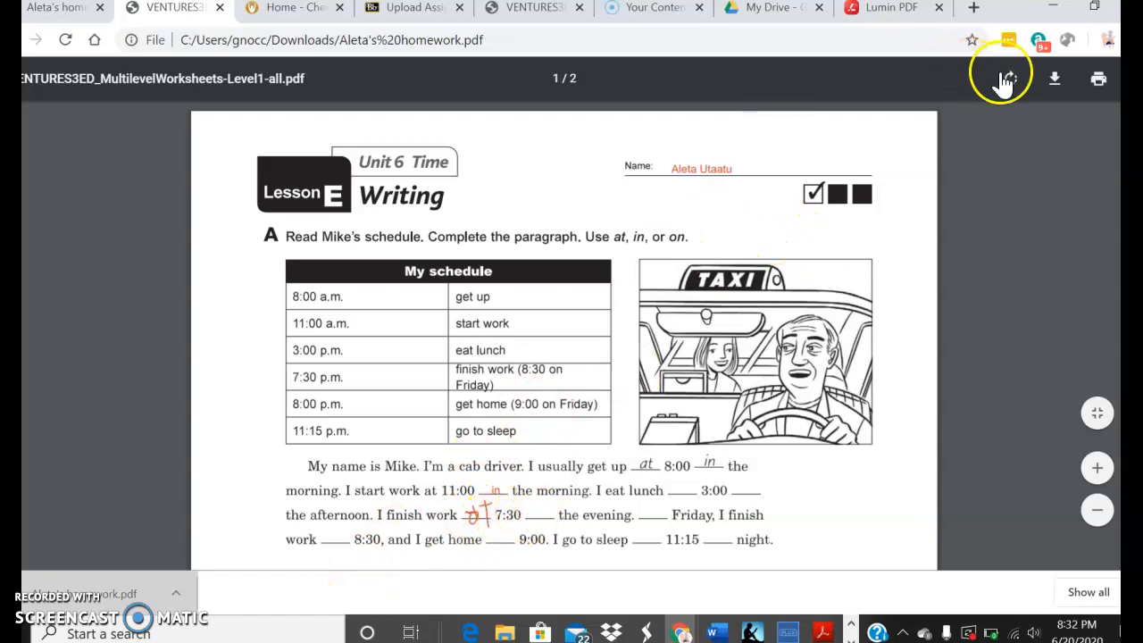
# Save a copy of the annotated homework PDF into the Documents folder.
pyautogui.click(1055, 81)
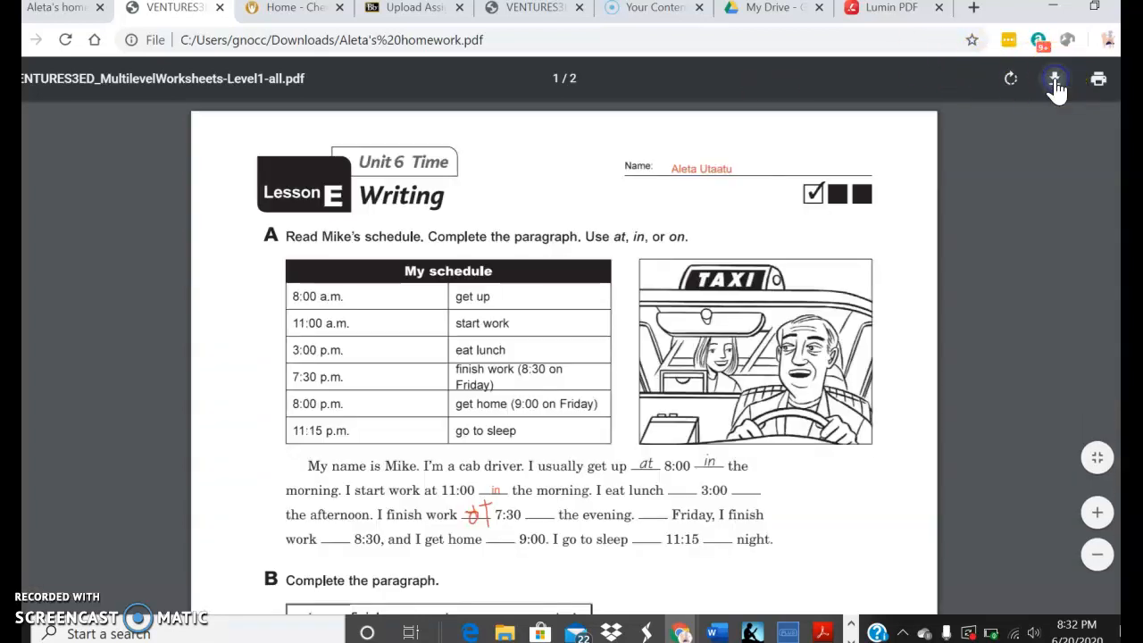
pyautogui.click(1055, 81)
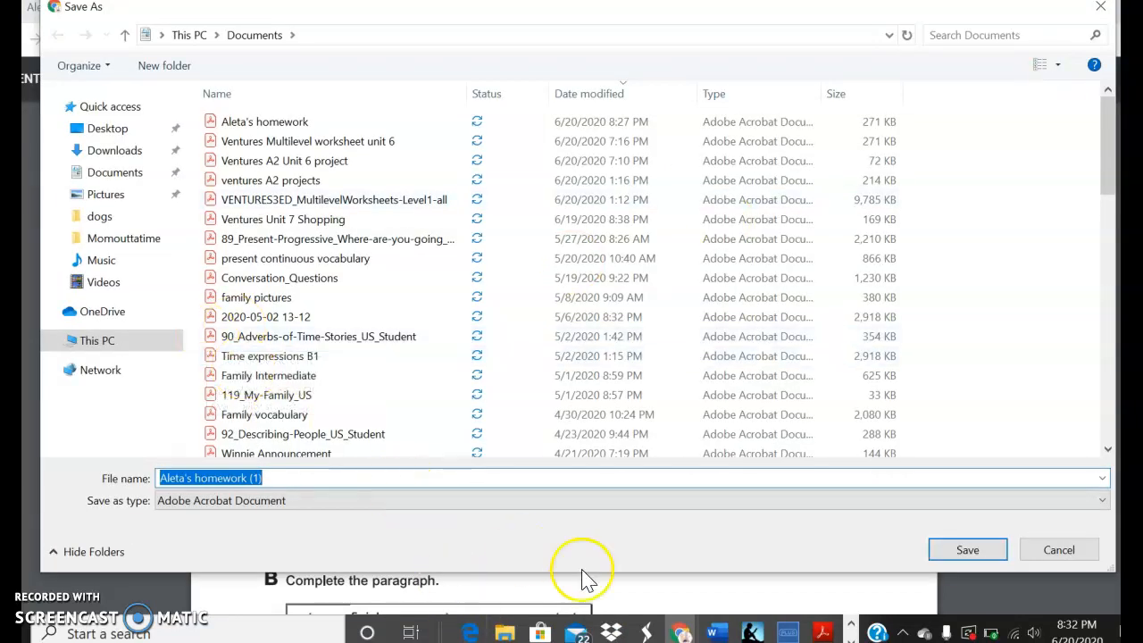
pyautogui.click(108, 174)
pyautogui.click(984, 557)
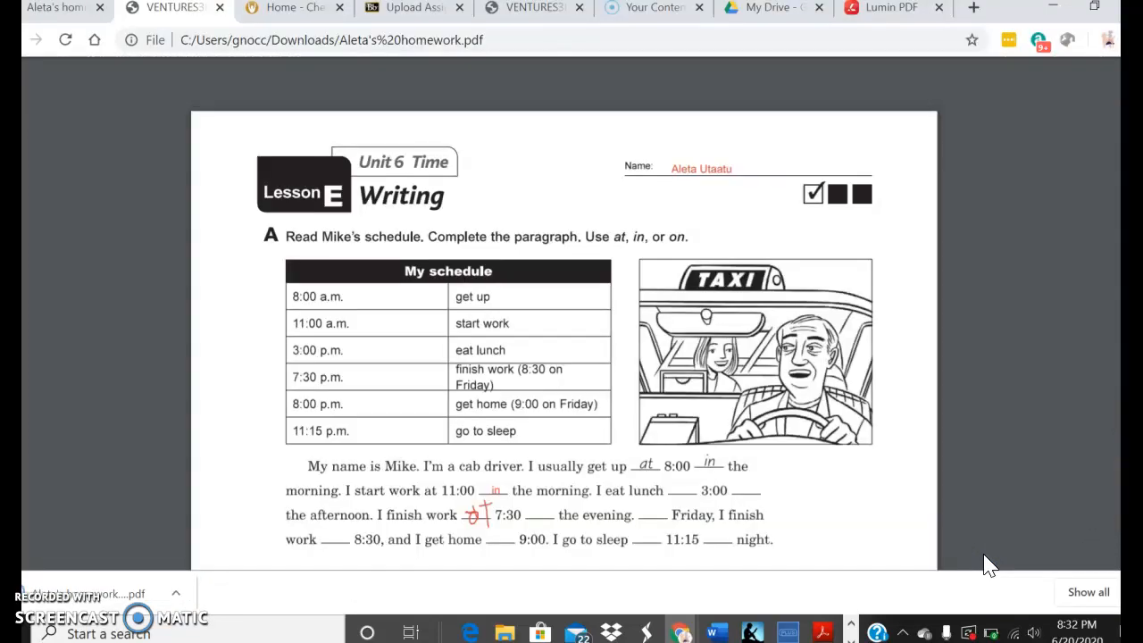
# Attach the 'homework (1)' PDF from Documents to the assignment and submit it.
pyautogui.click(390, 24)
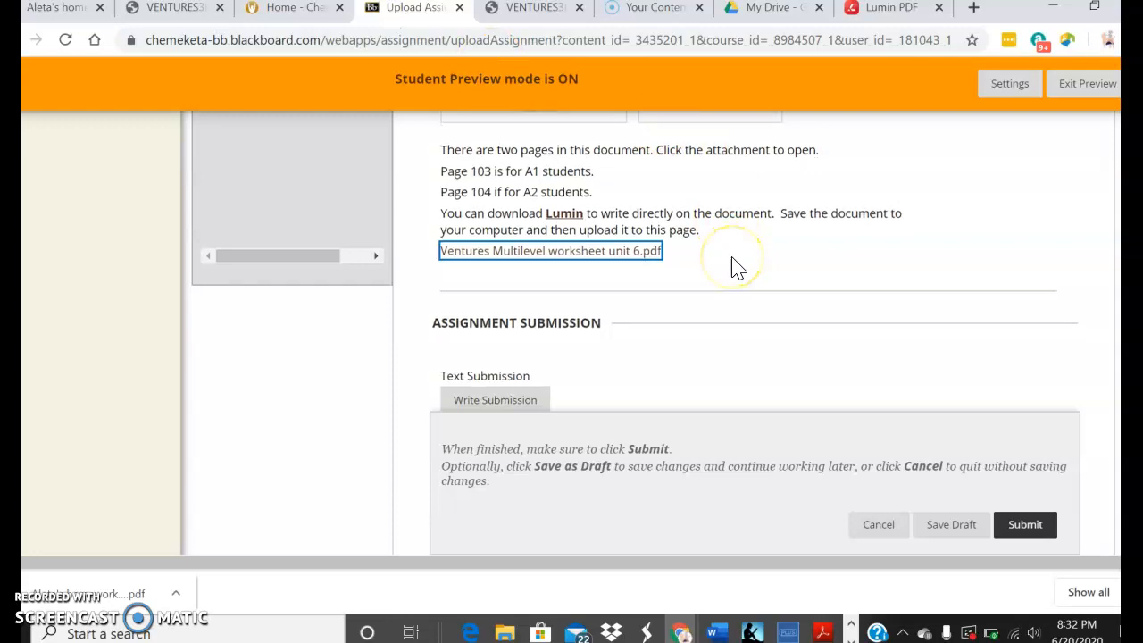
pyautogui.scroll(-2, 735, 262)
pyautogui.scroll(-1, 734, 268)
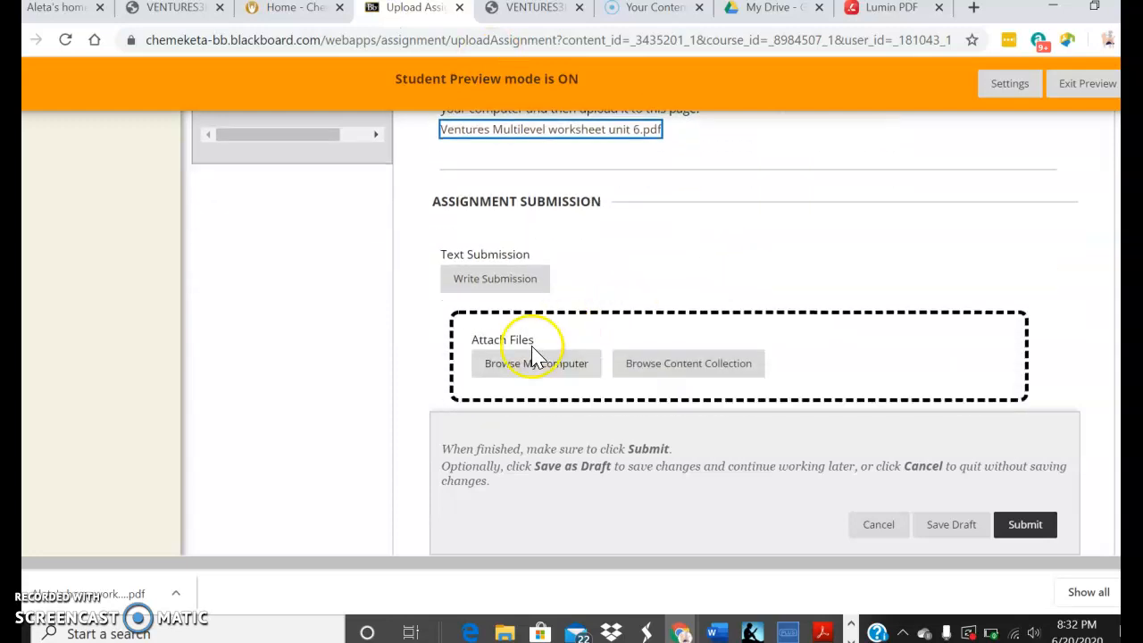
pyautogui.click(532, 369)
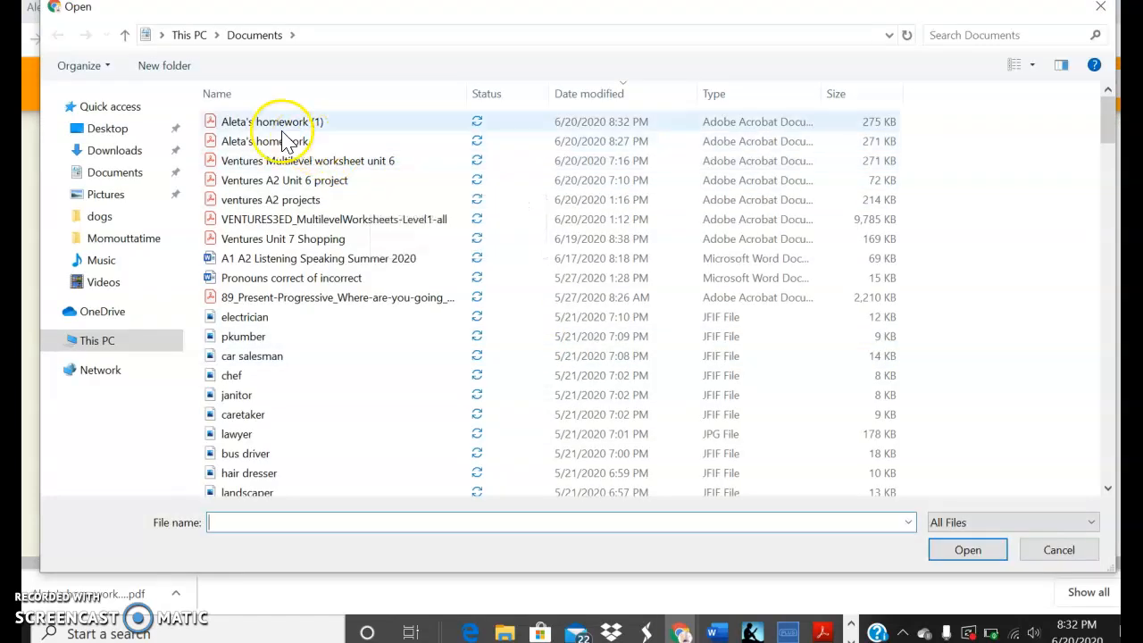
pyautogui.click(268, 122)
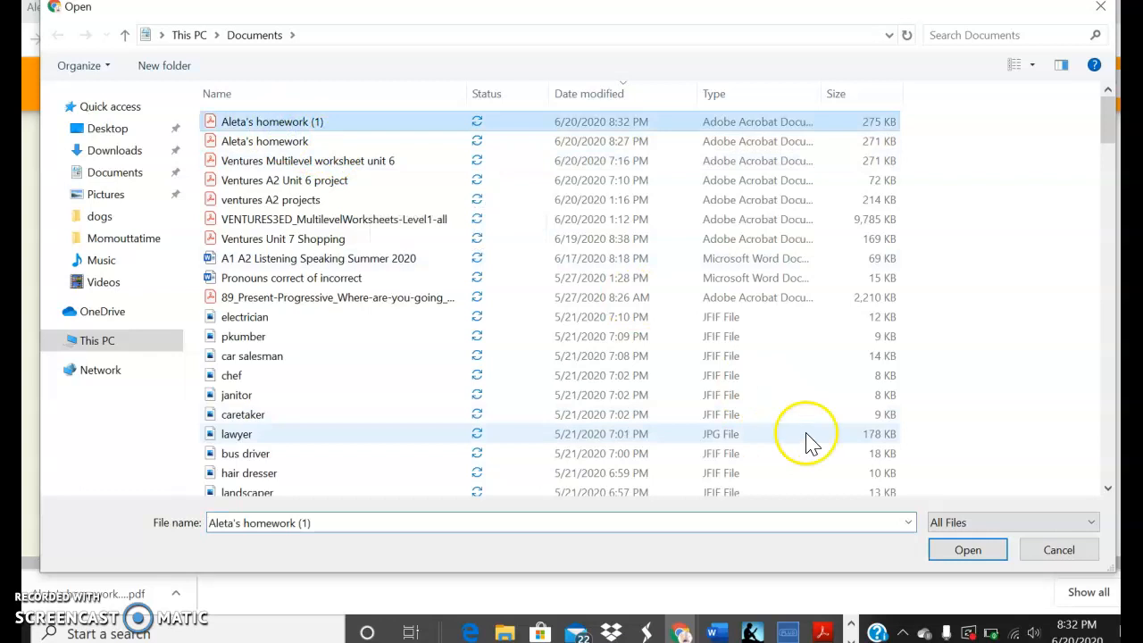
pyautogui.click(967, 550)
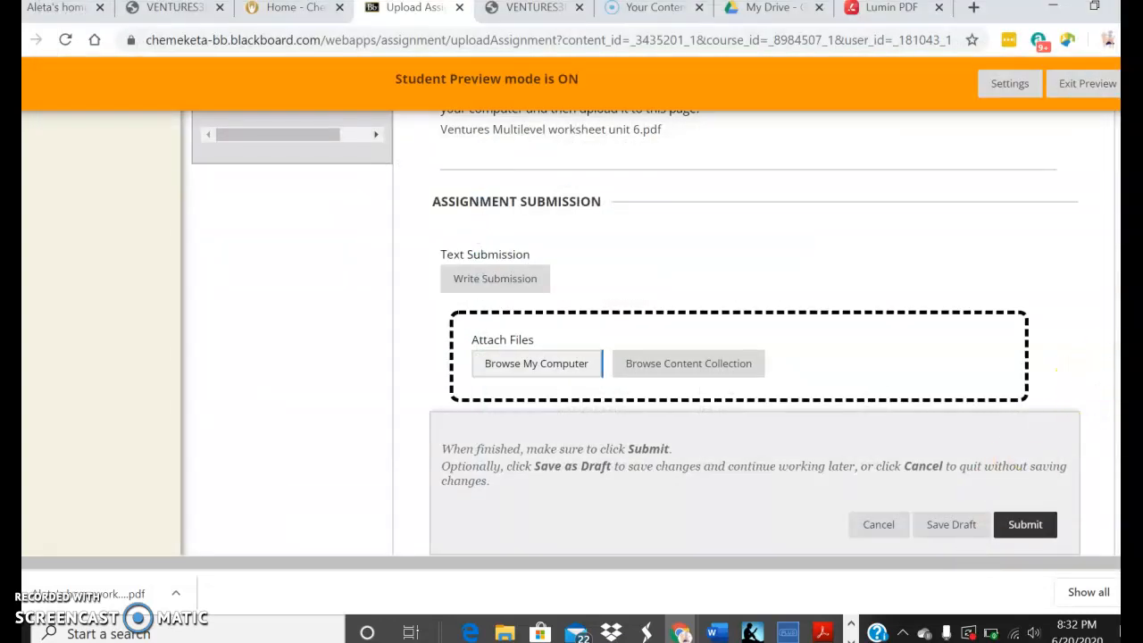
pyautogui.scroll(-3, 674, 321)
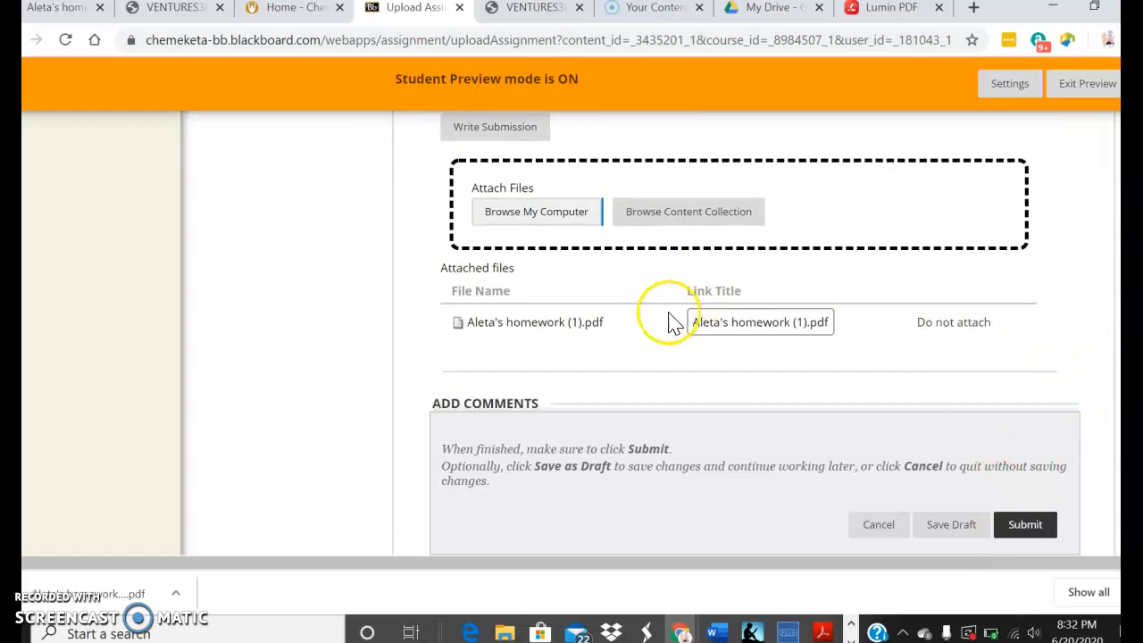
pyautogui.click(1029, 527)
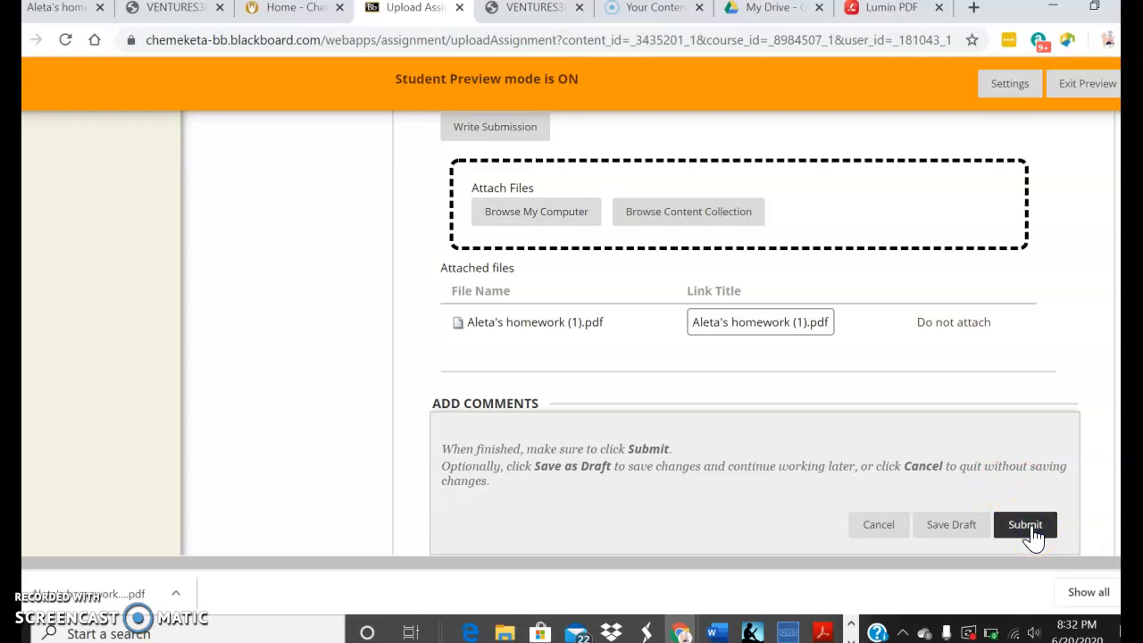